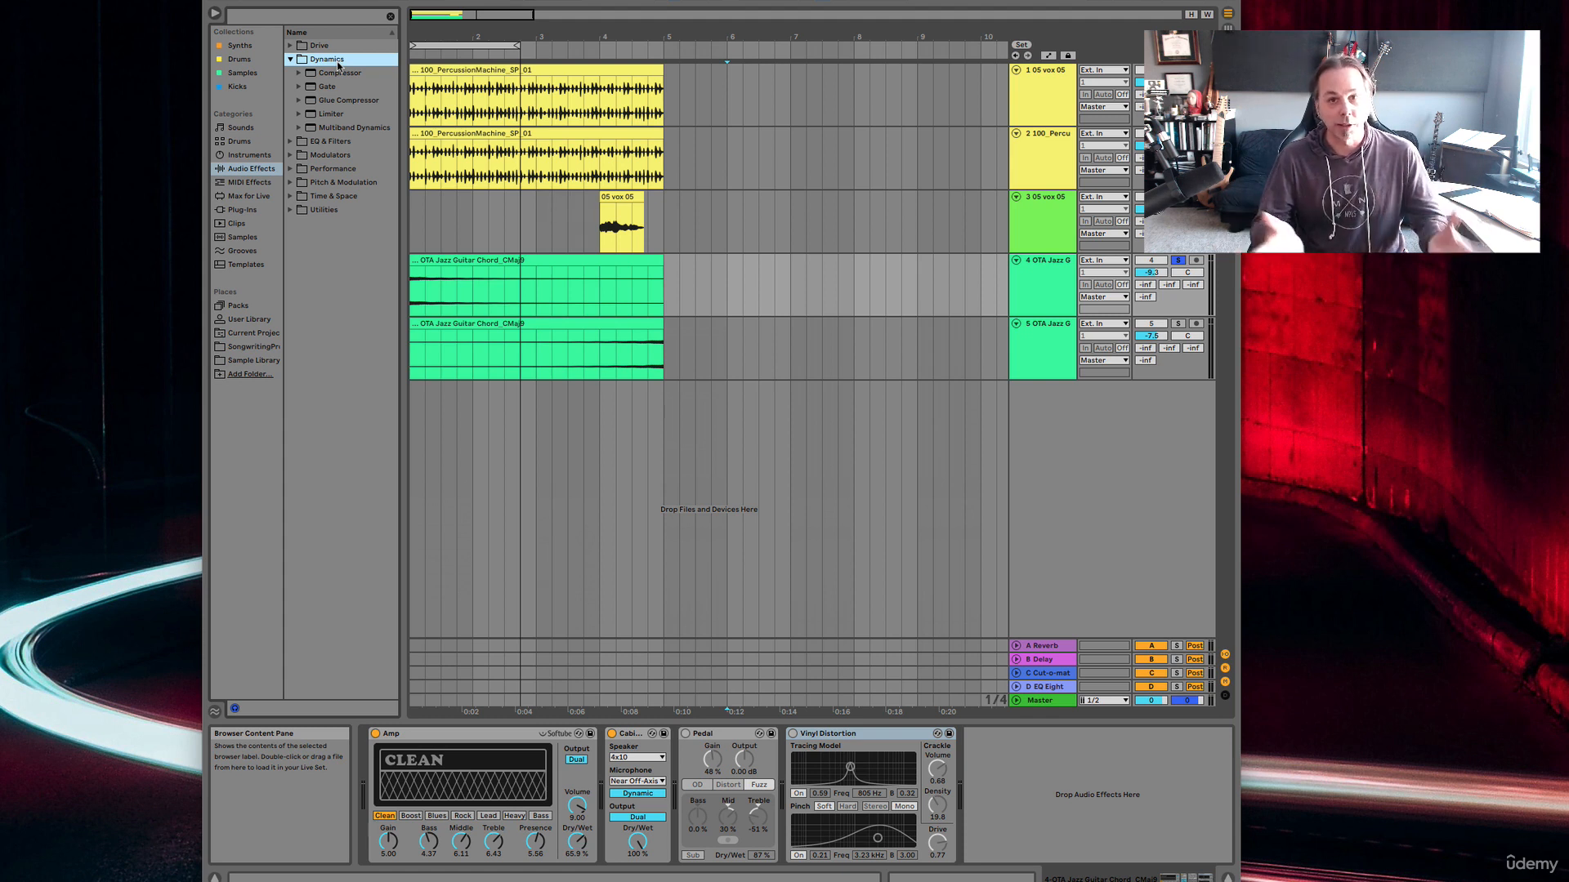
Add the Compressor effect after Drum Buss on the first percussion track and deactivate Drum Buss
click(337, 72)
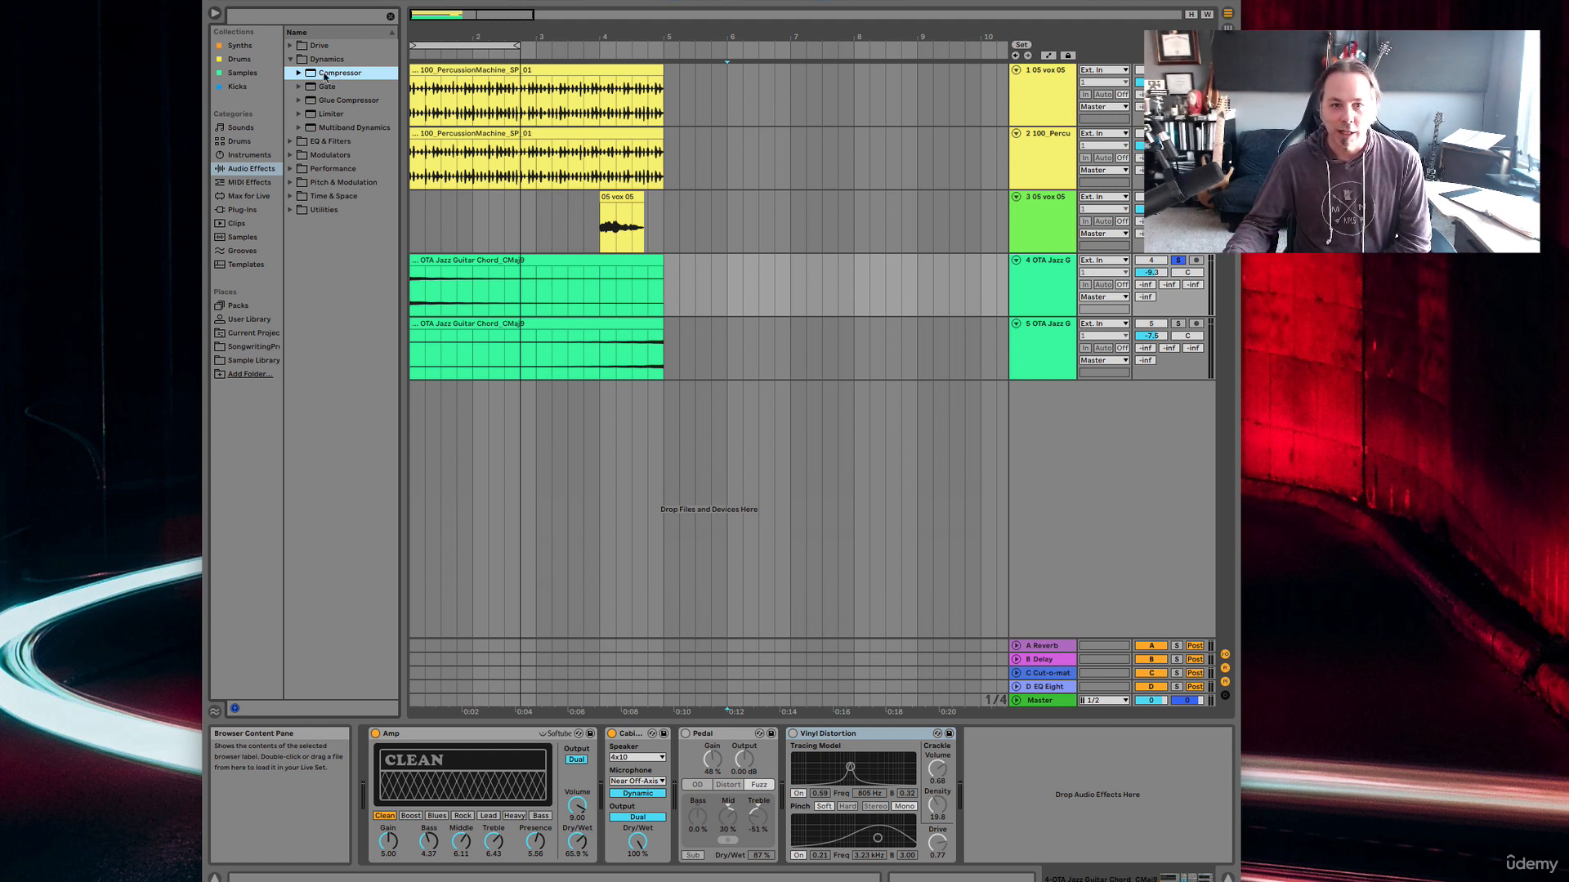
click(455, 75)
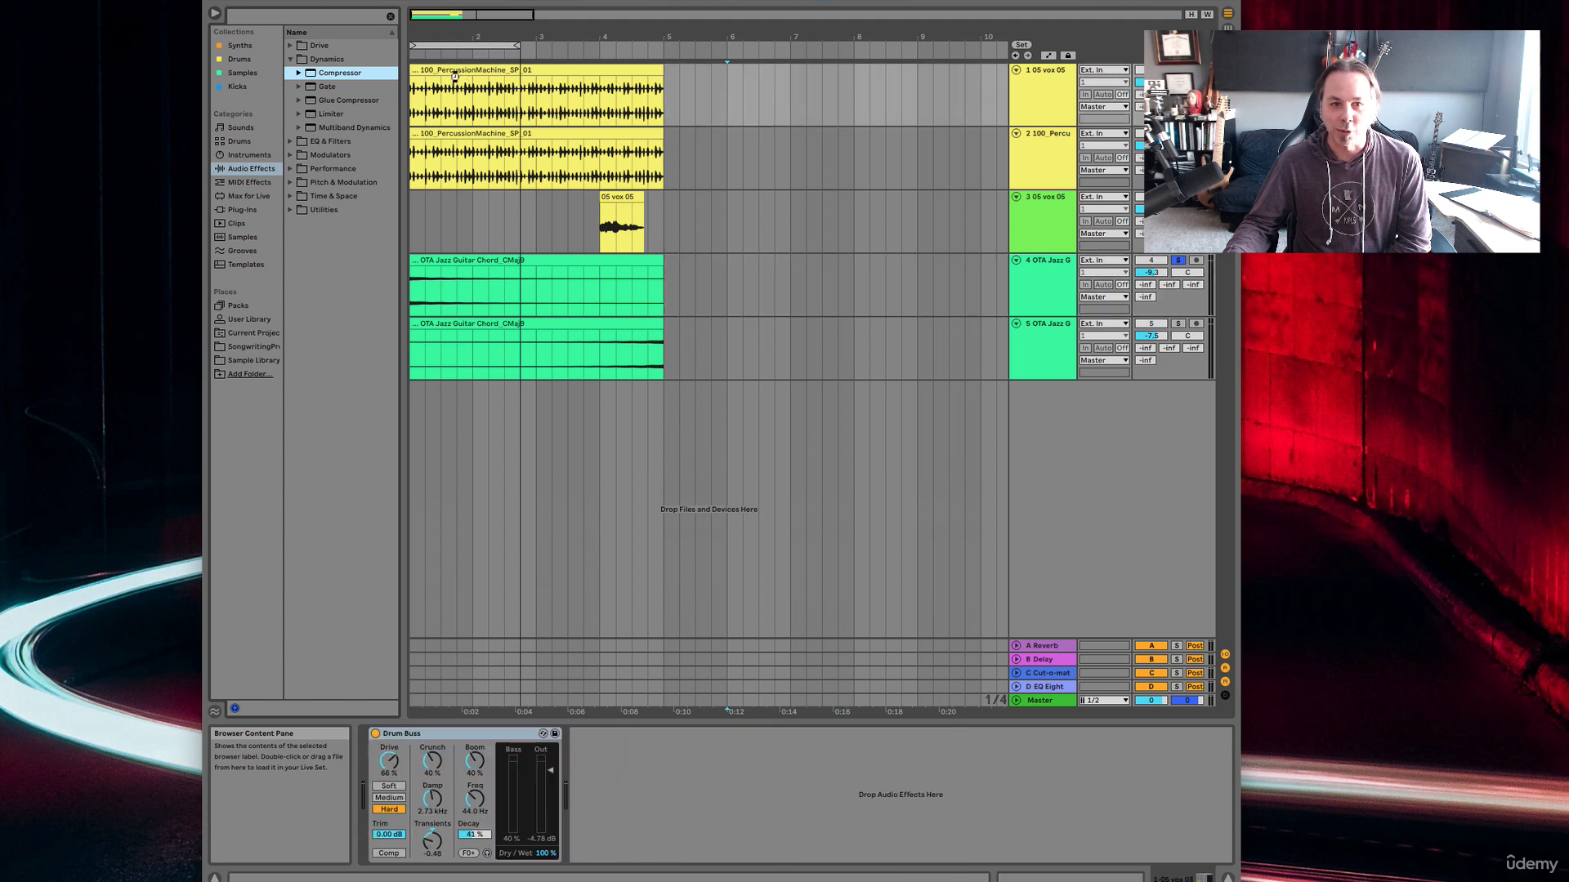
click(455, 70)
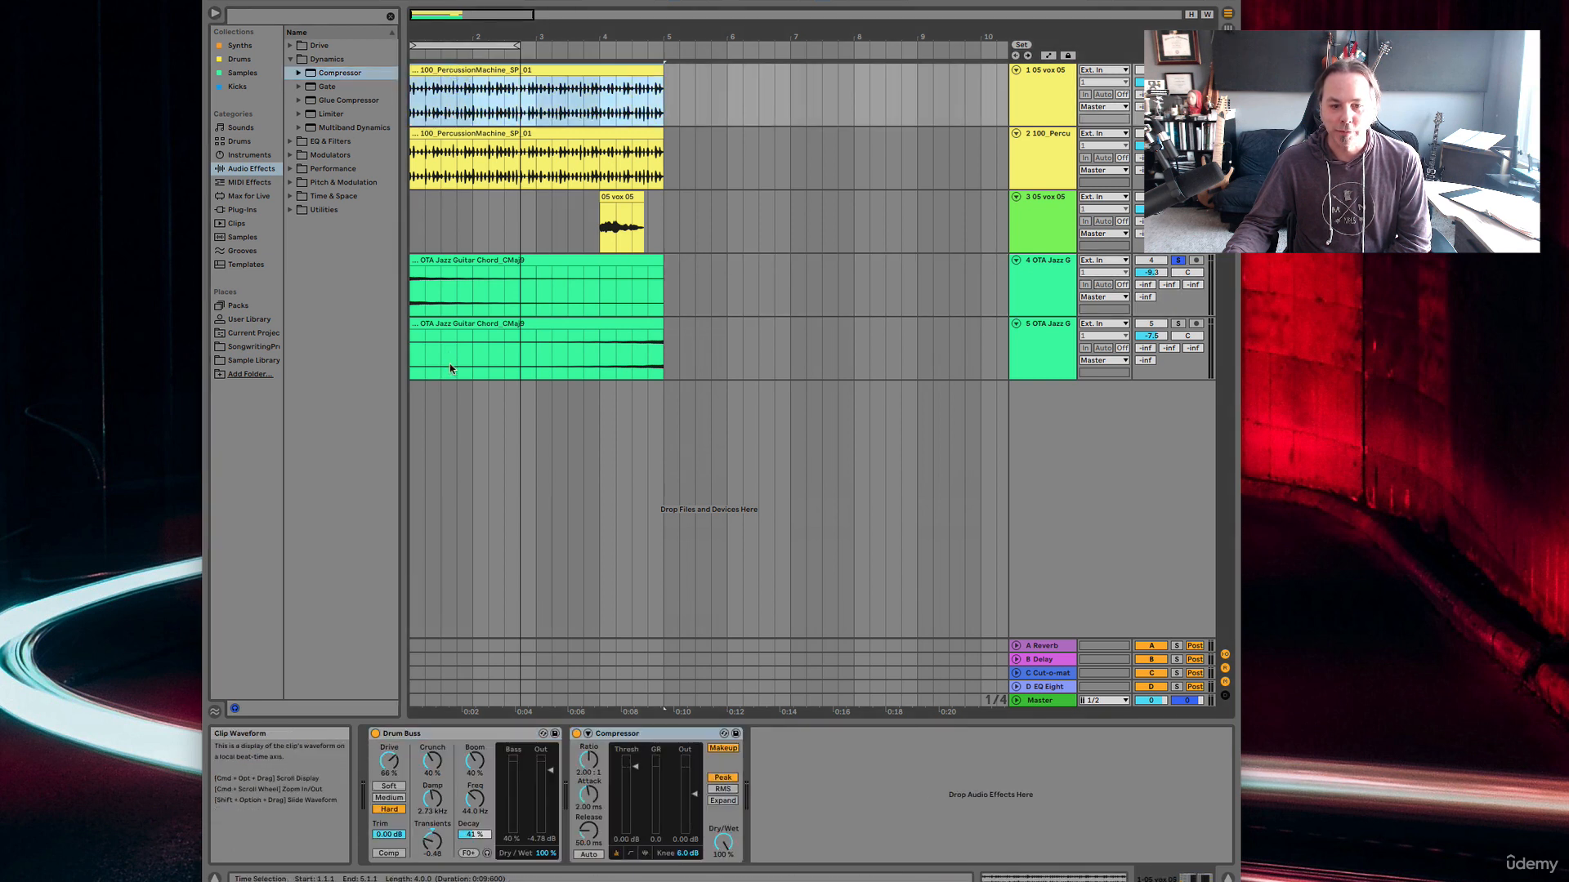
click(373, 743)
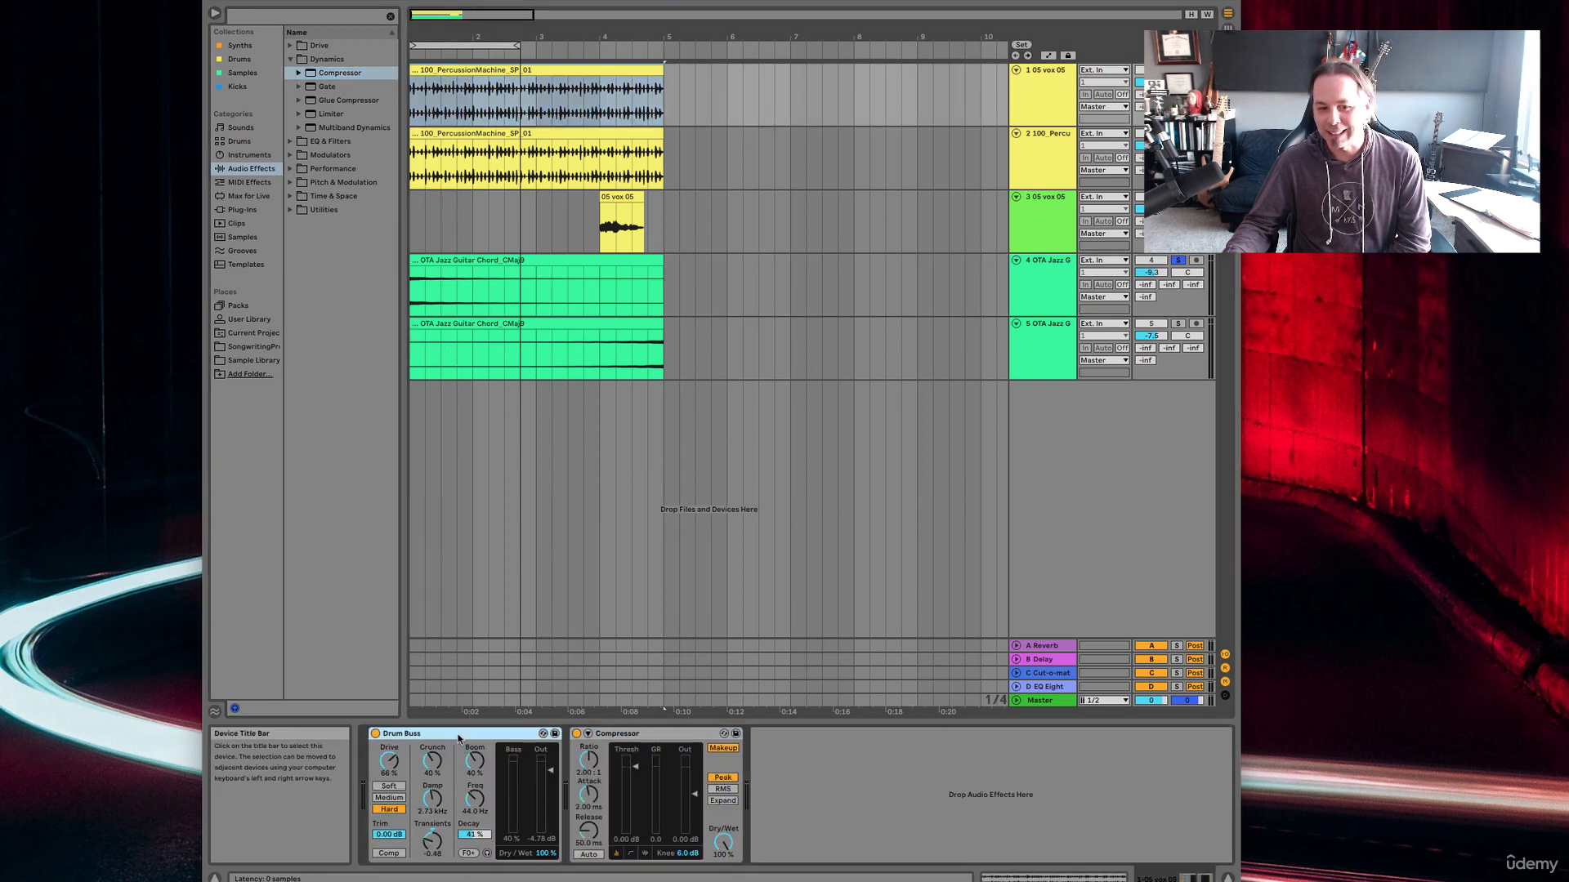
click(375, 733)
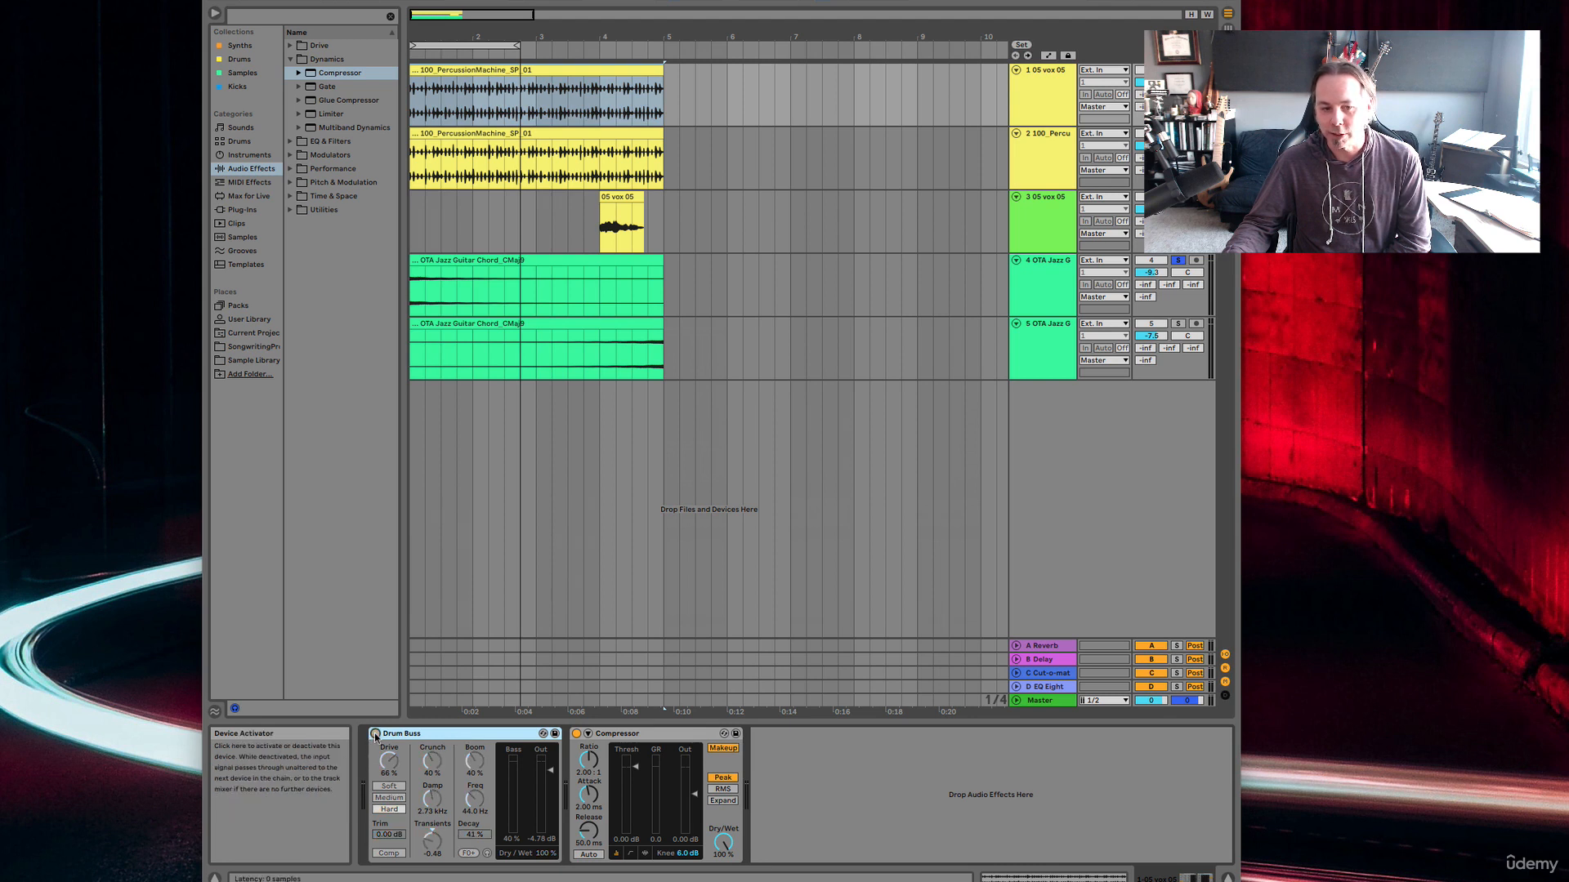
click(644, 737)
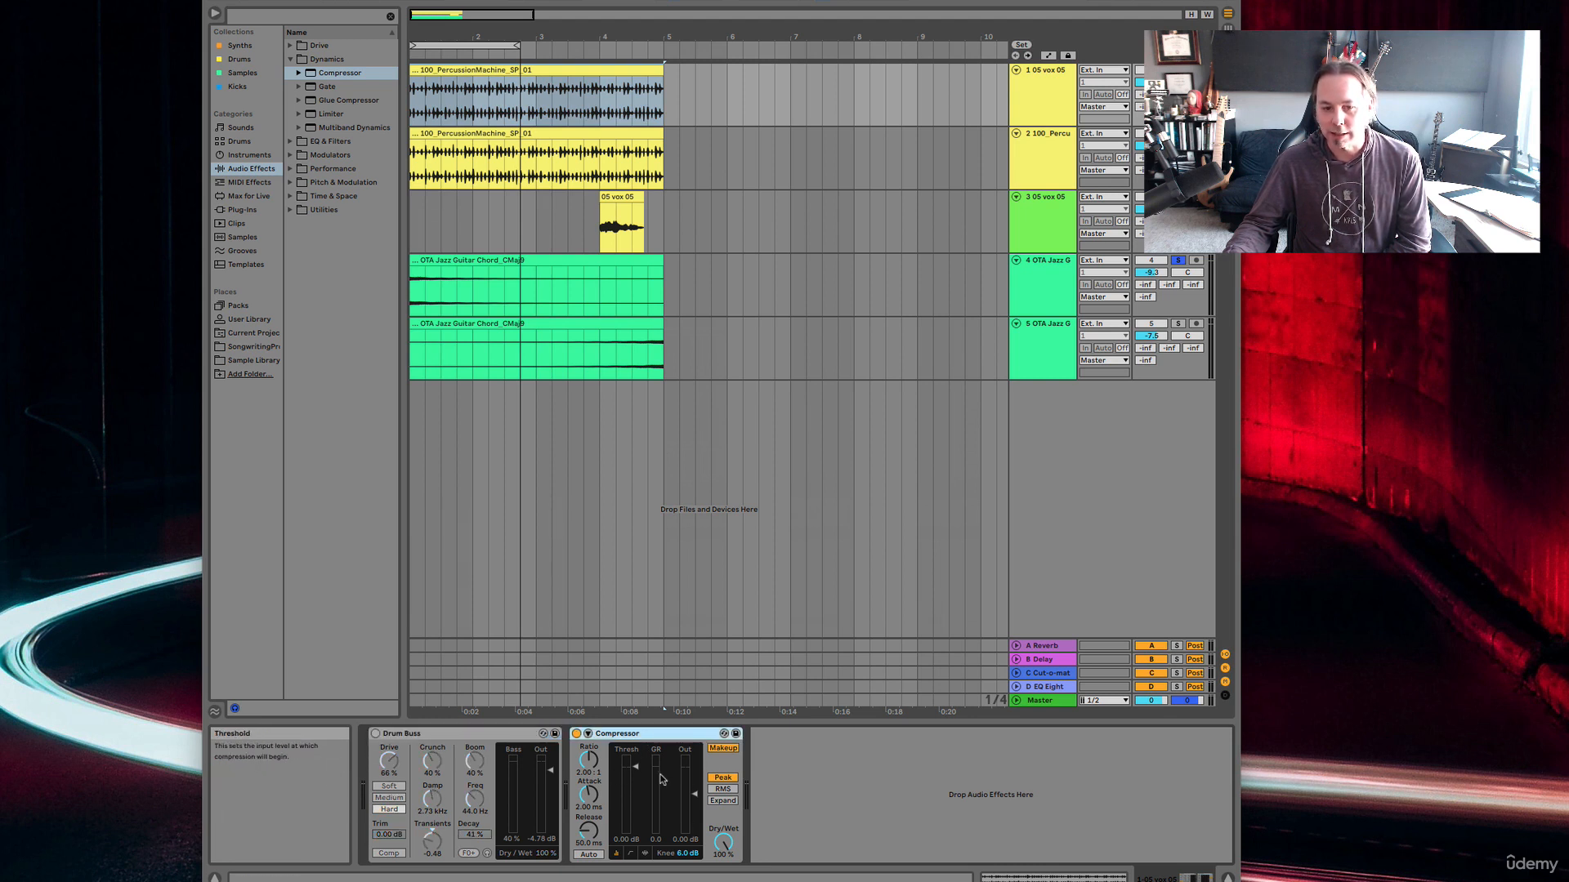
Try raising the first percussion clip's gain to about 13 dB and reset it to 0.00 dB
double_click(523, 71)
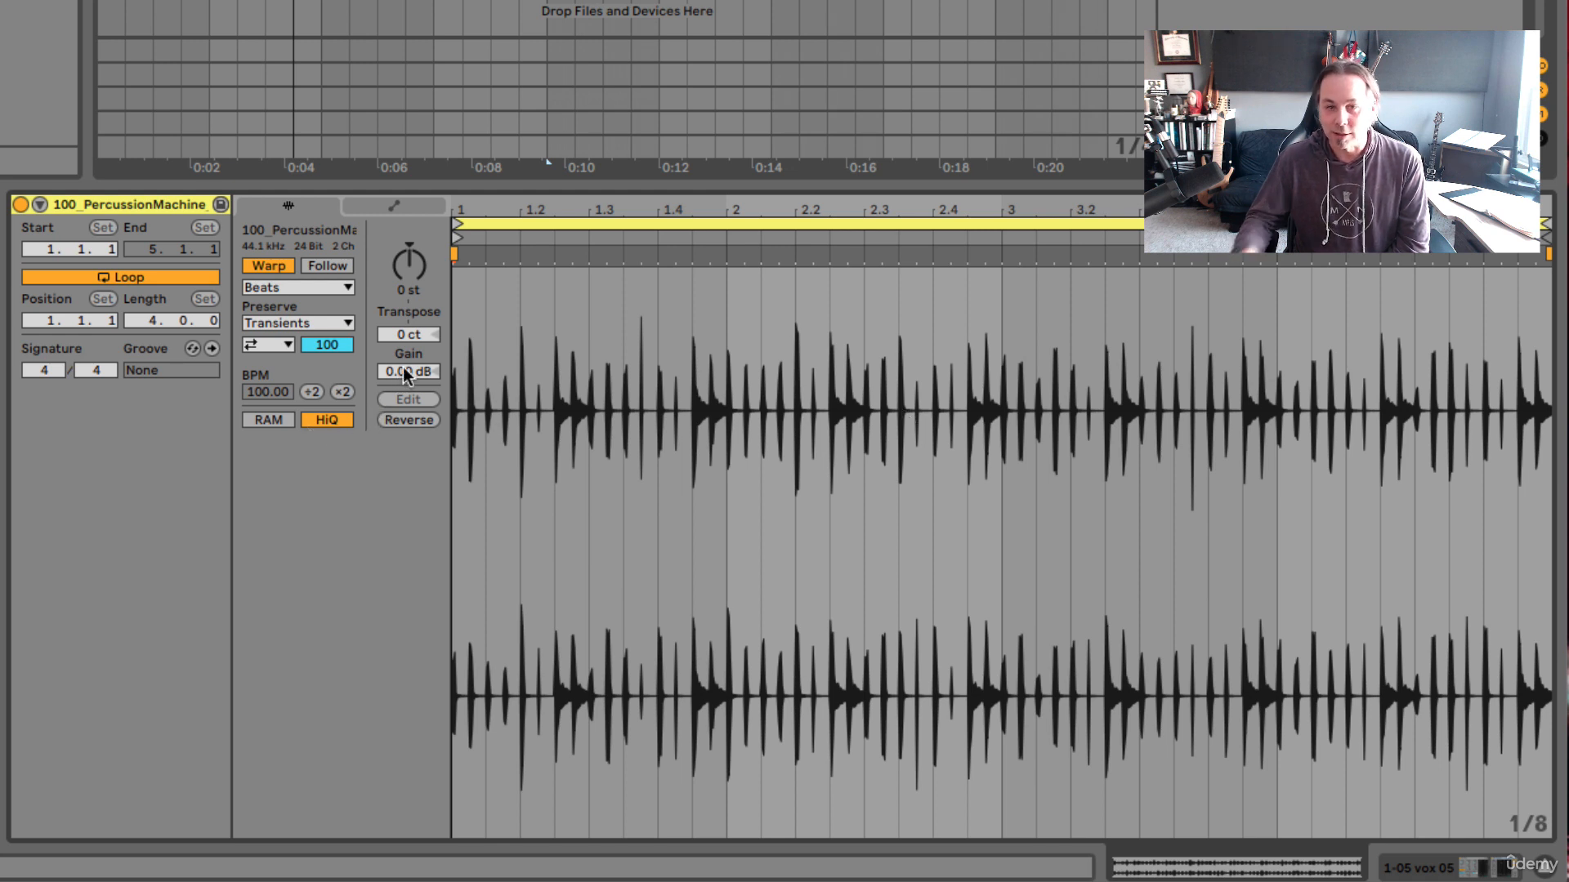
mouse_move(403, 366)
mouse_down()
mouse_move(404, 344)
mouse_move(404, 361)
mouse_up()
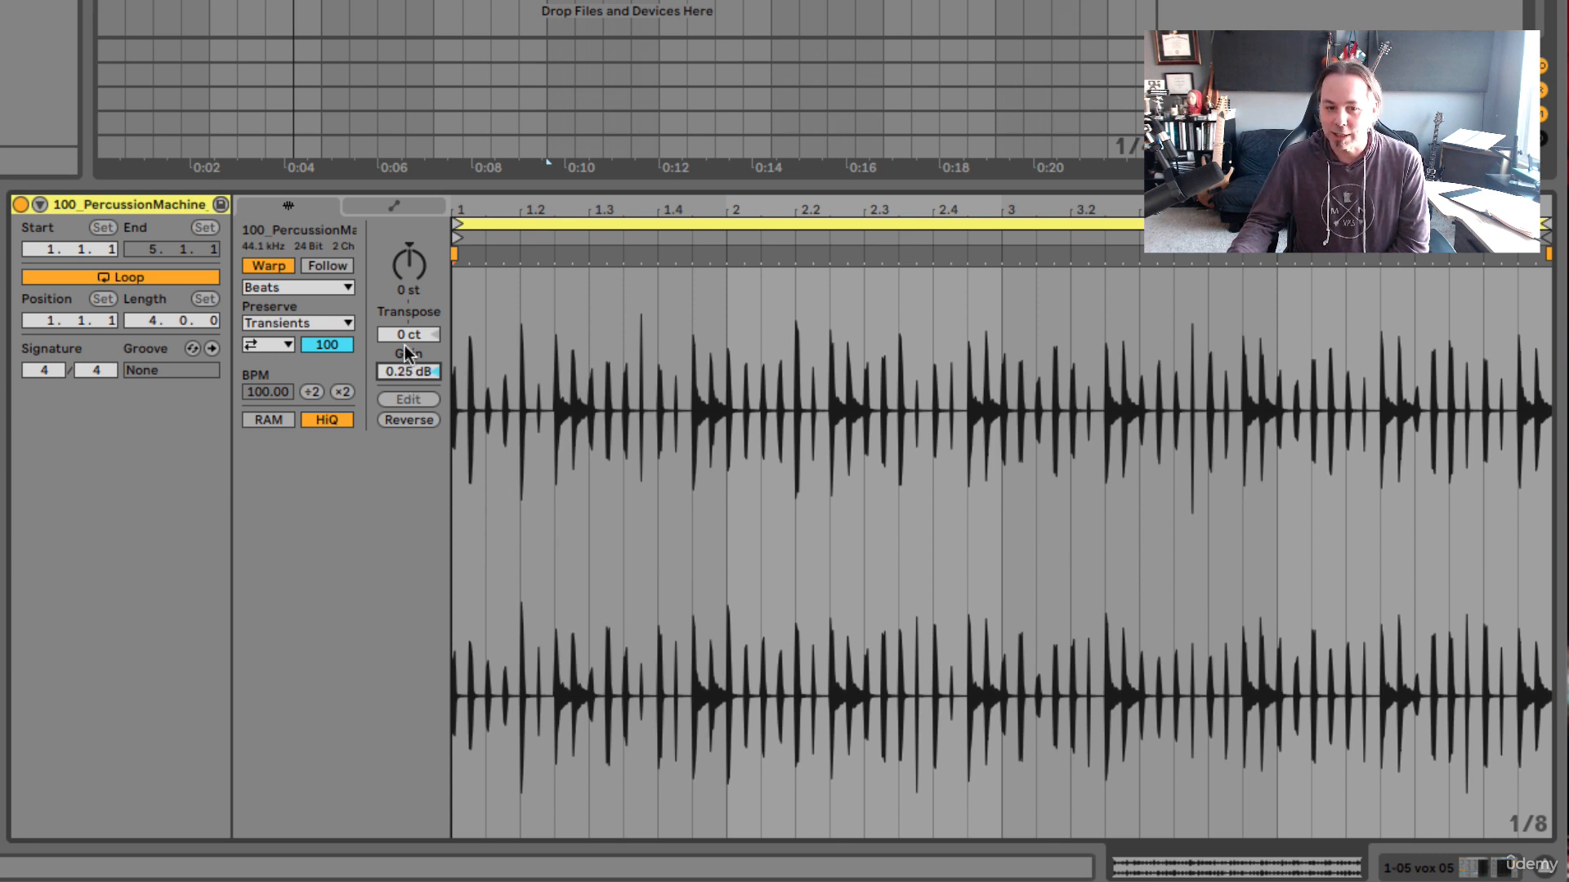
drag(404, 361, 403, 340)
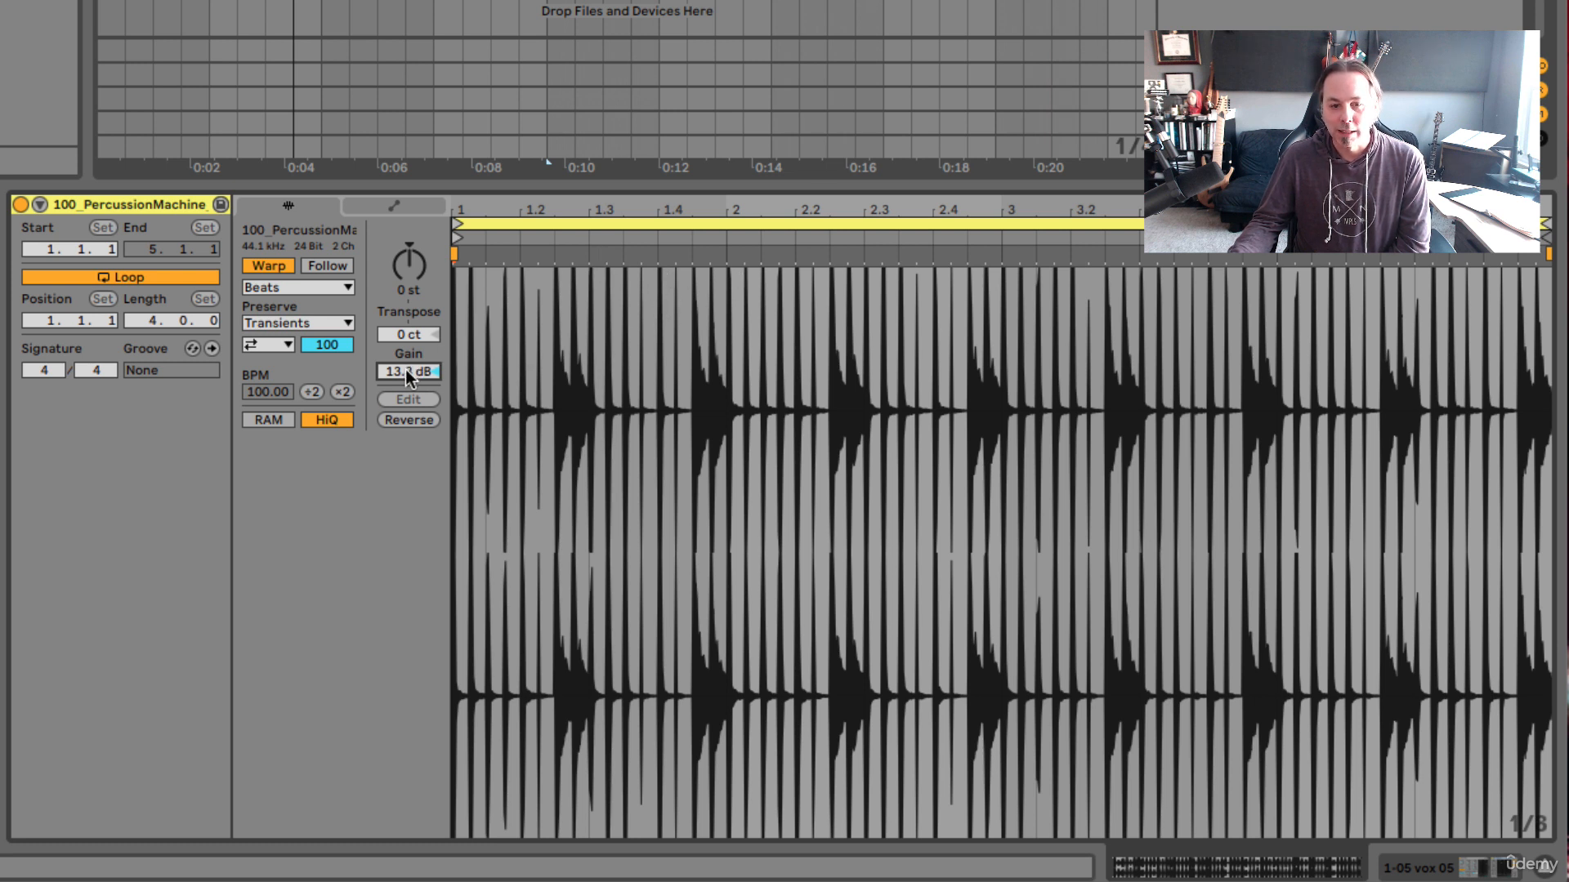
key(Delete)
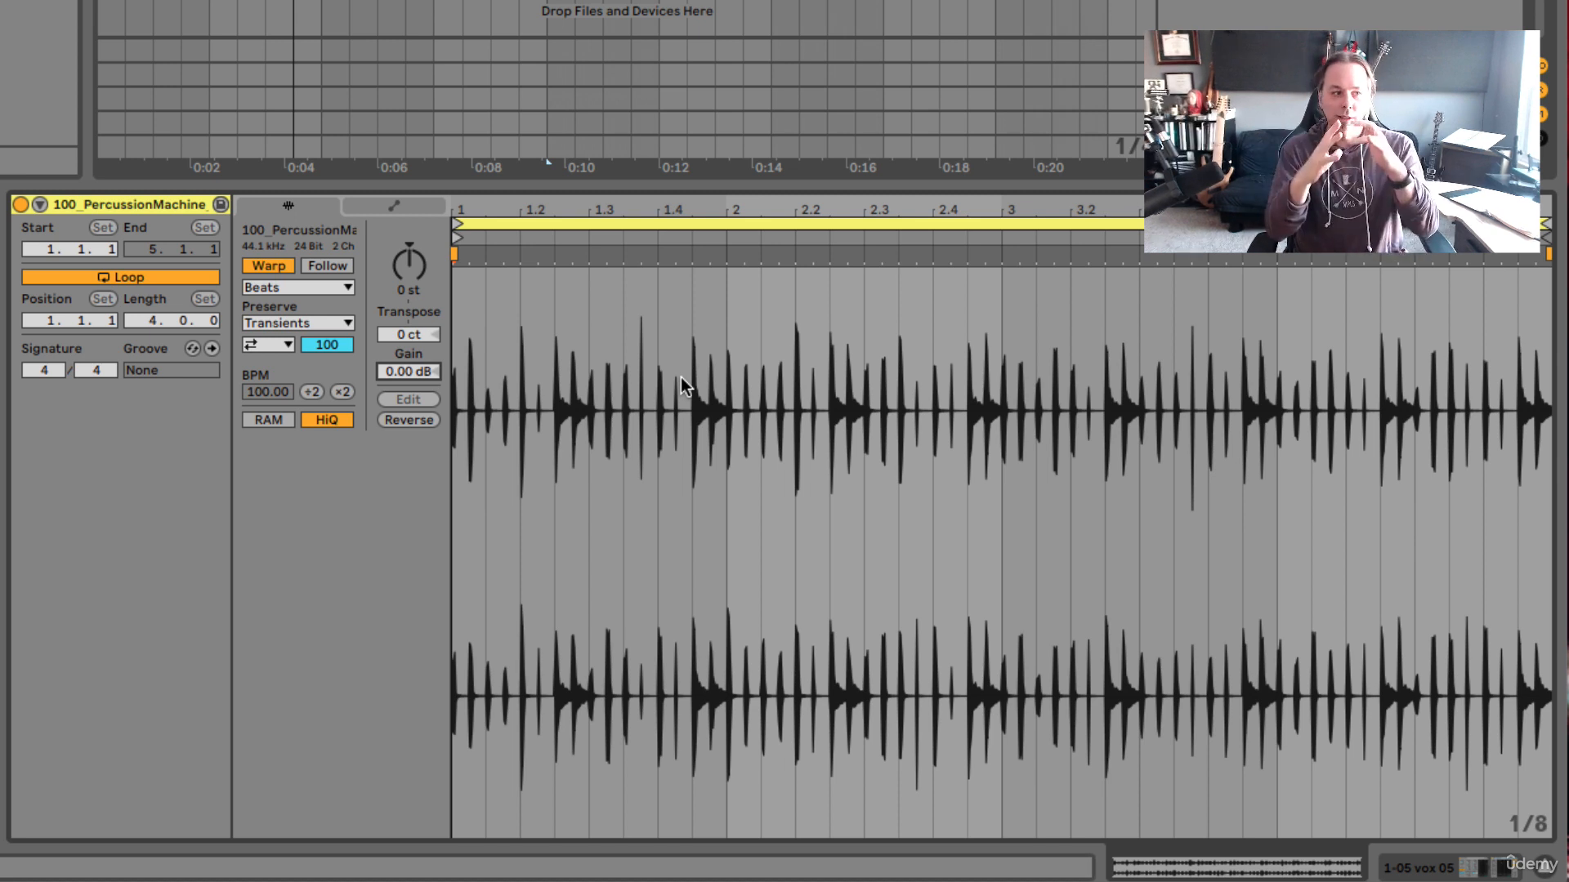
click(676, 413)
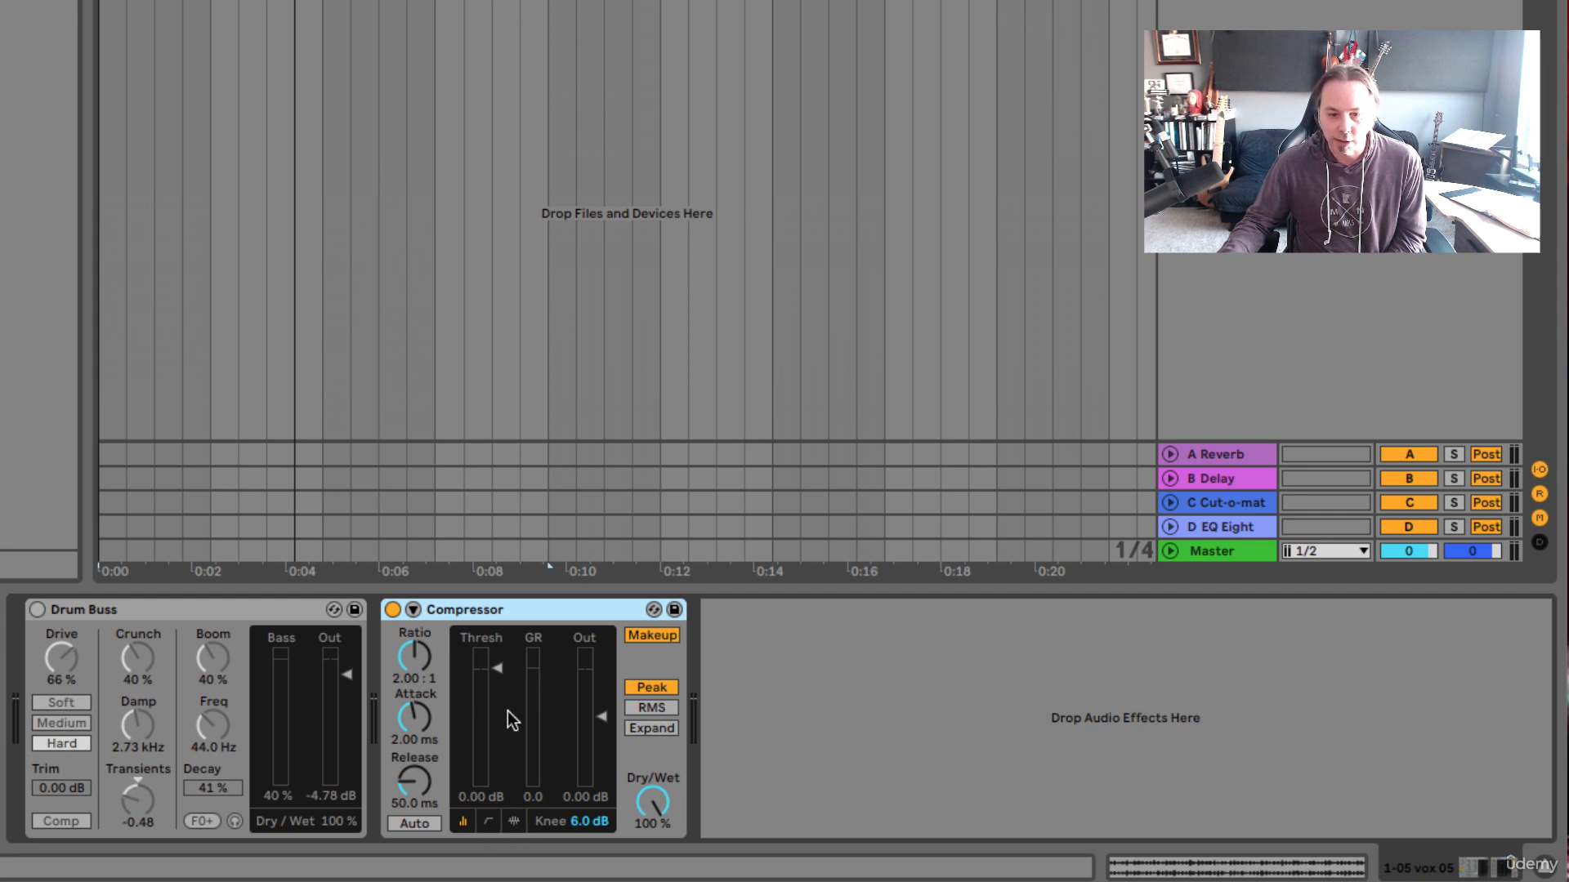
Show the Compressor's transfer curve and shape it to a threshold of -26.5 dB and a ratio of 2.73:1
click(488, 822)
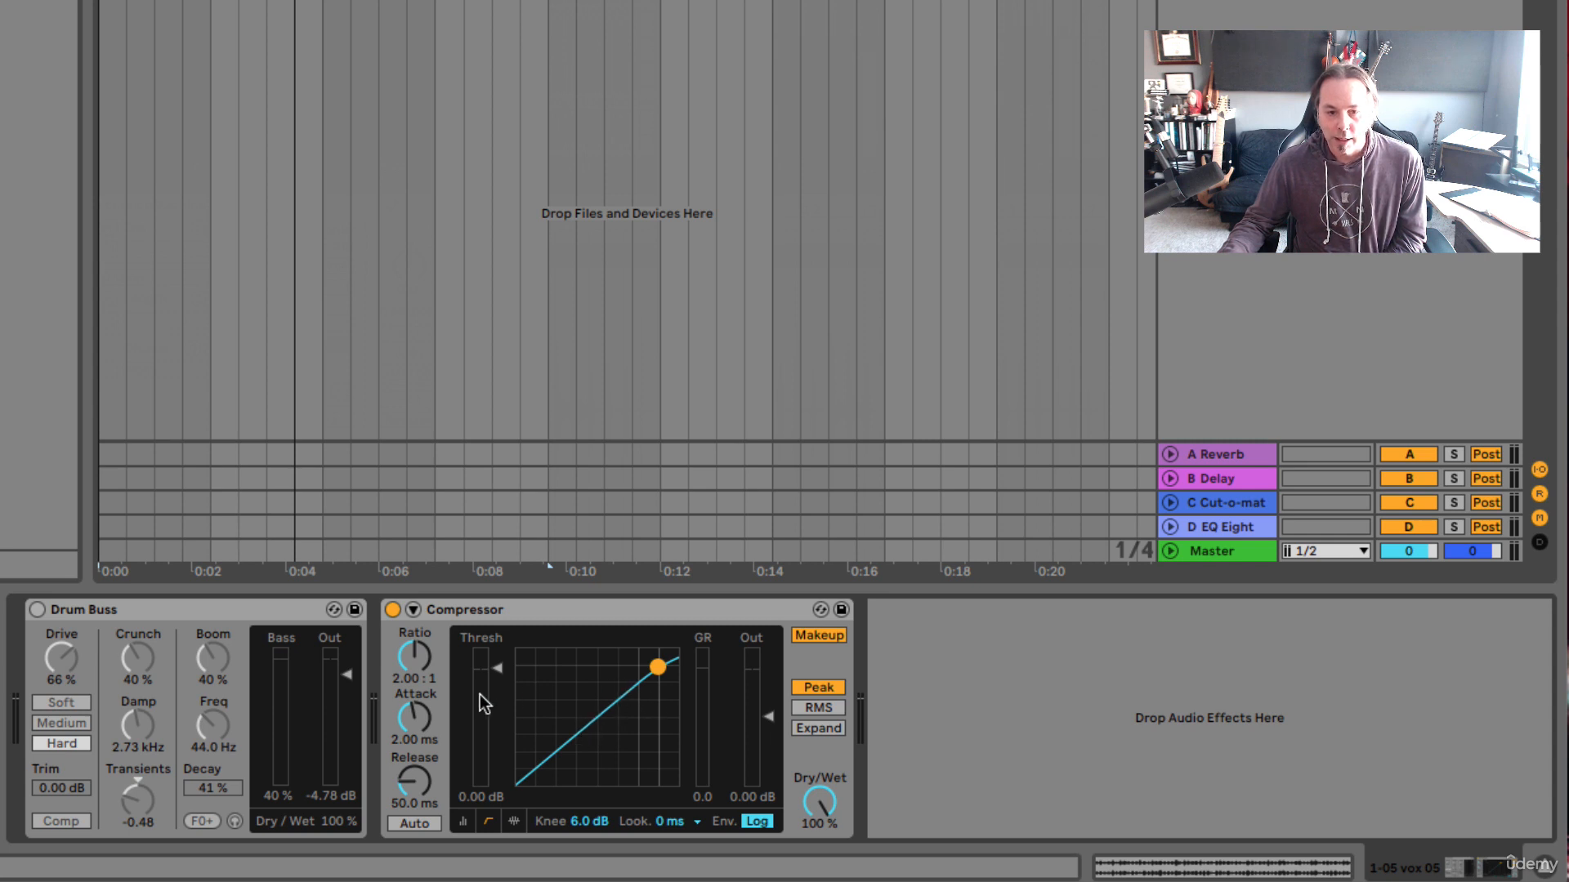
drag(498, 670, 498, 714)
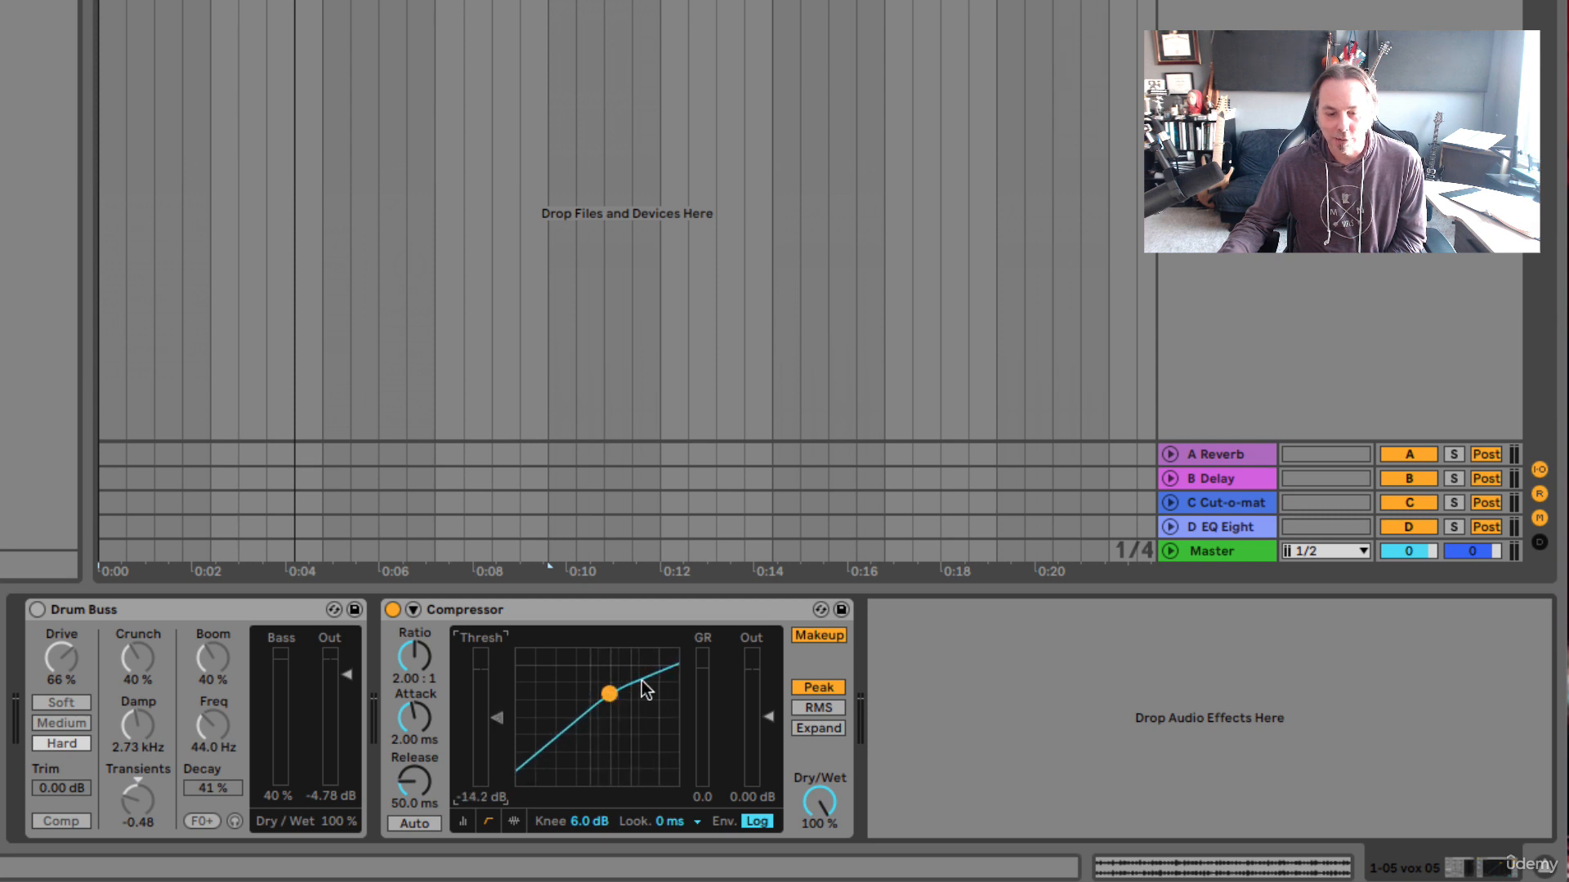
drag(609, 694, 579, 719)
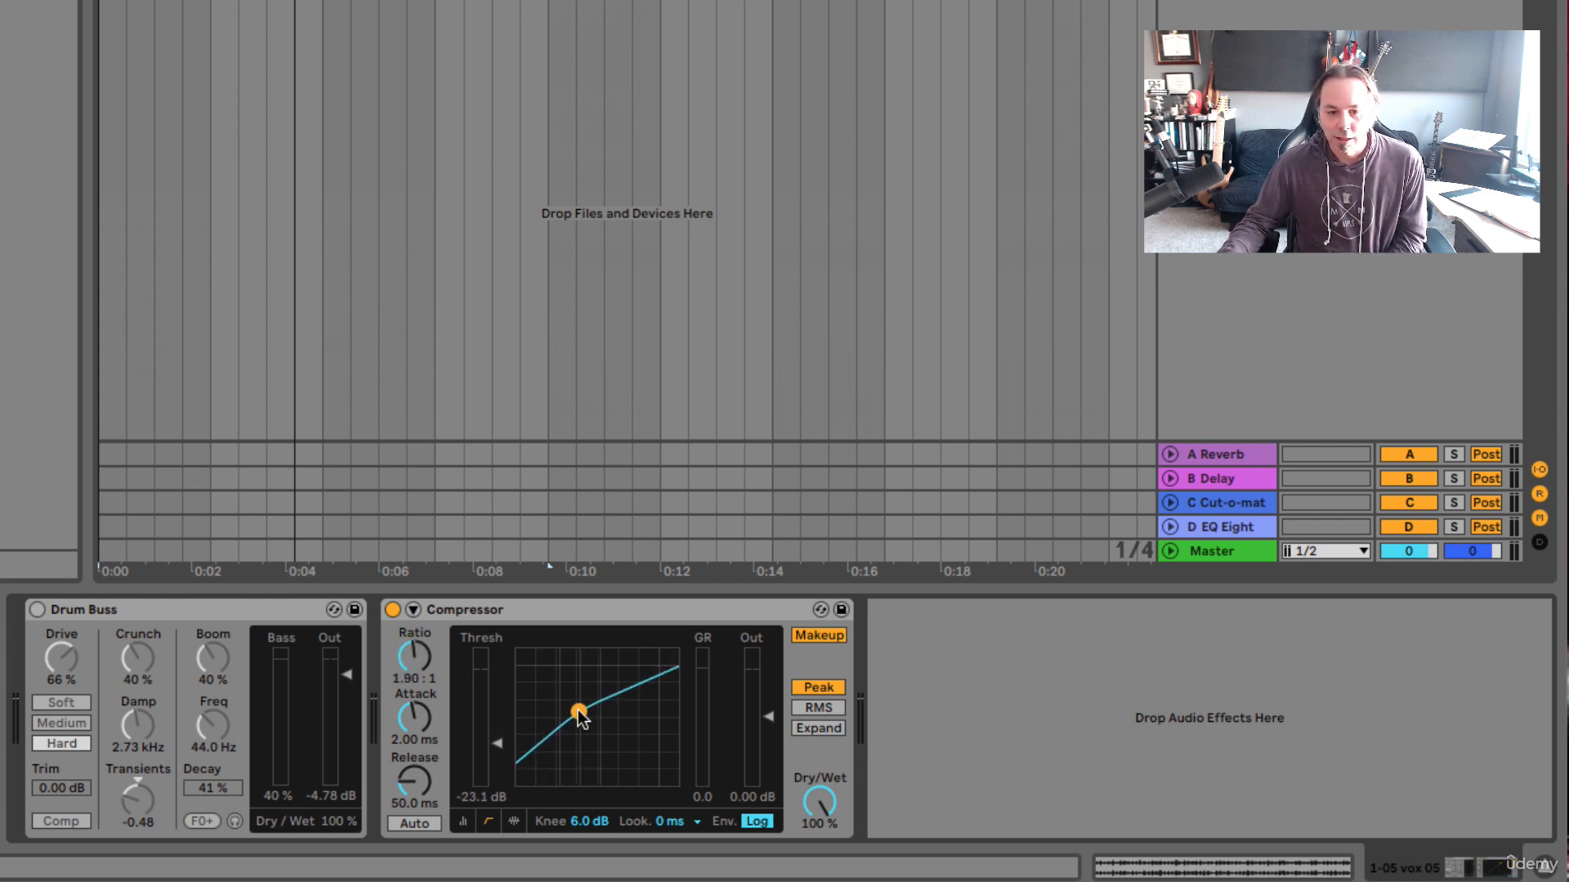
drag(578, 710, 588, 704)
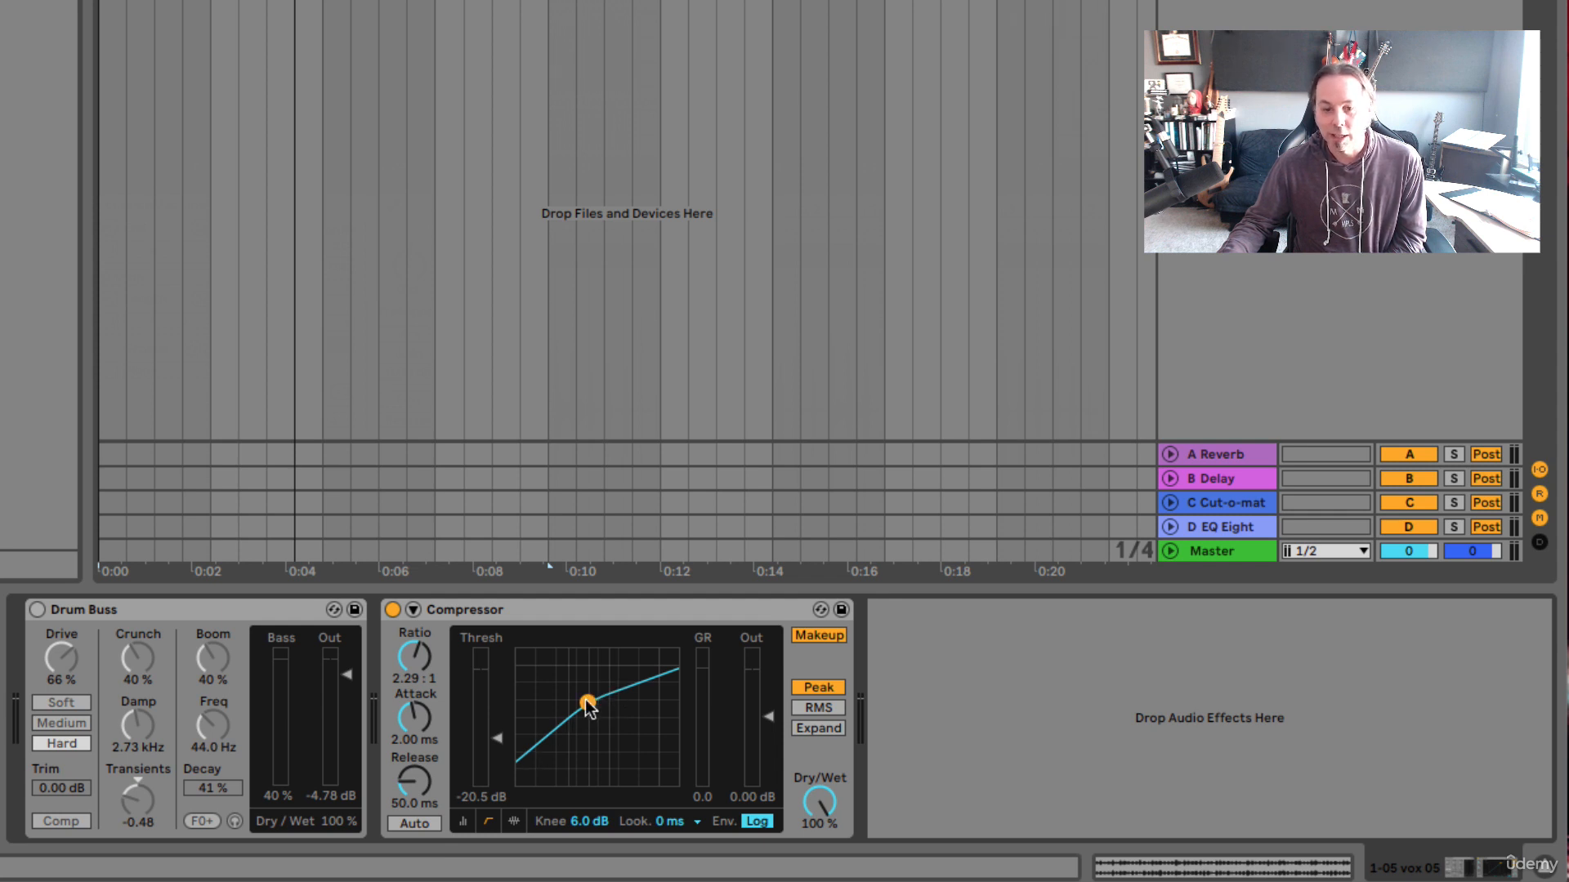
drag(587, 708, 547, 697)
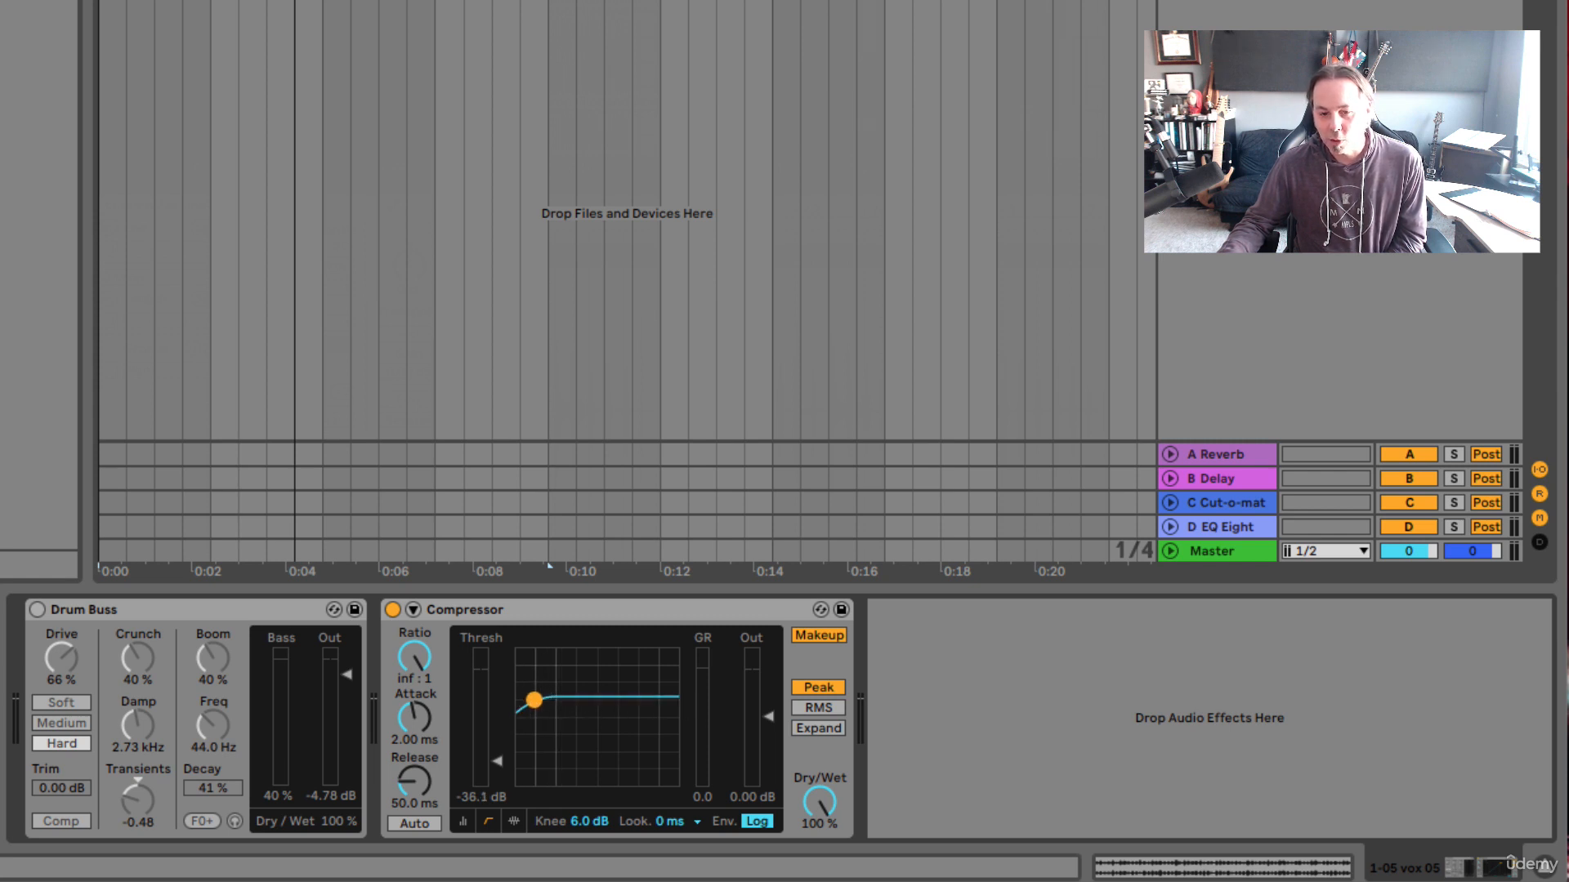
drag(535, 700, 566, 708)
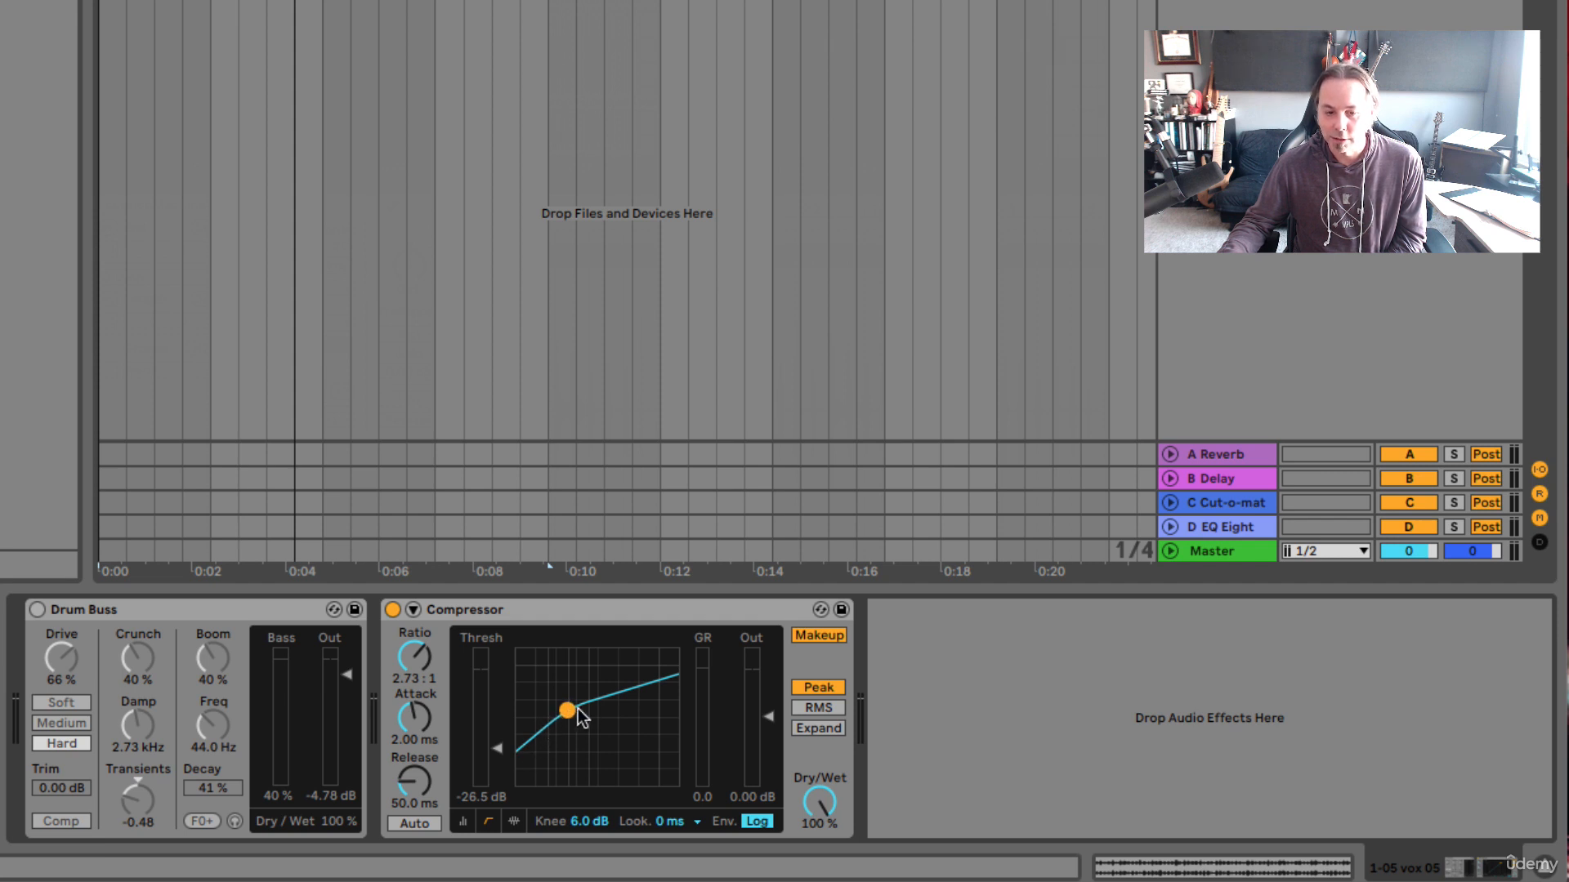
Switch the Compressor to its activity view and set the threshold to -20.1 dB while the loop plays
click(514, 822)
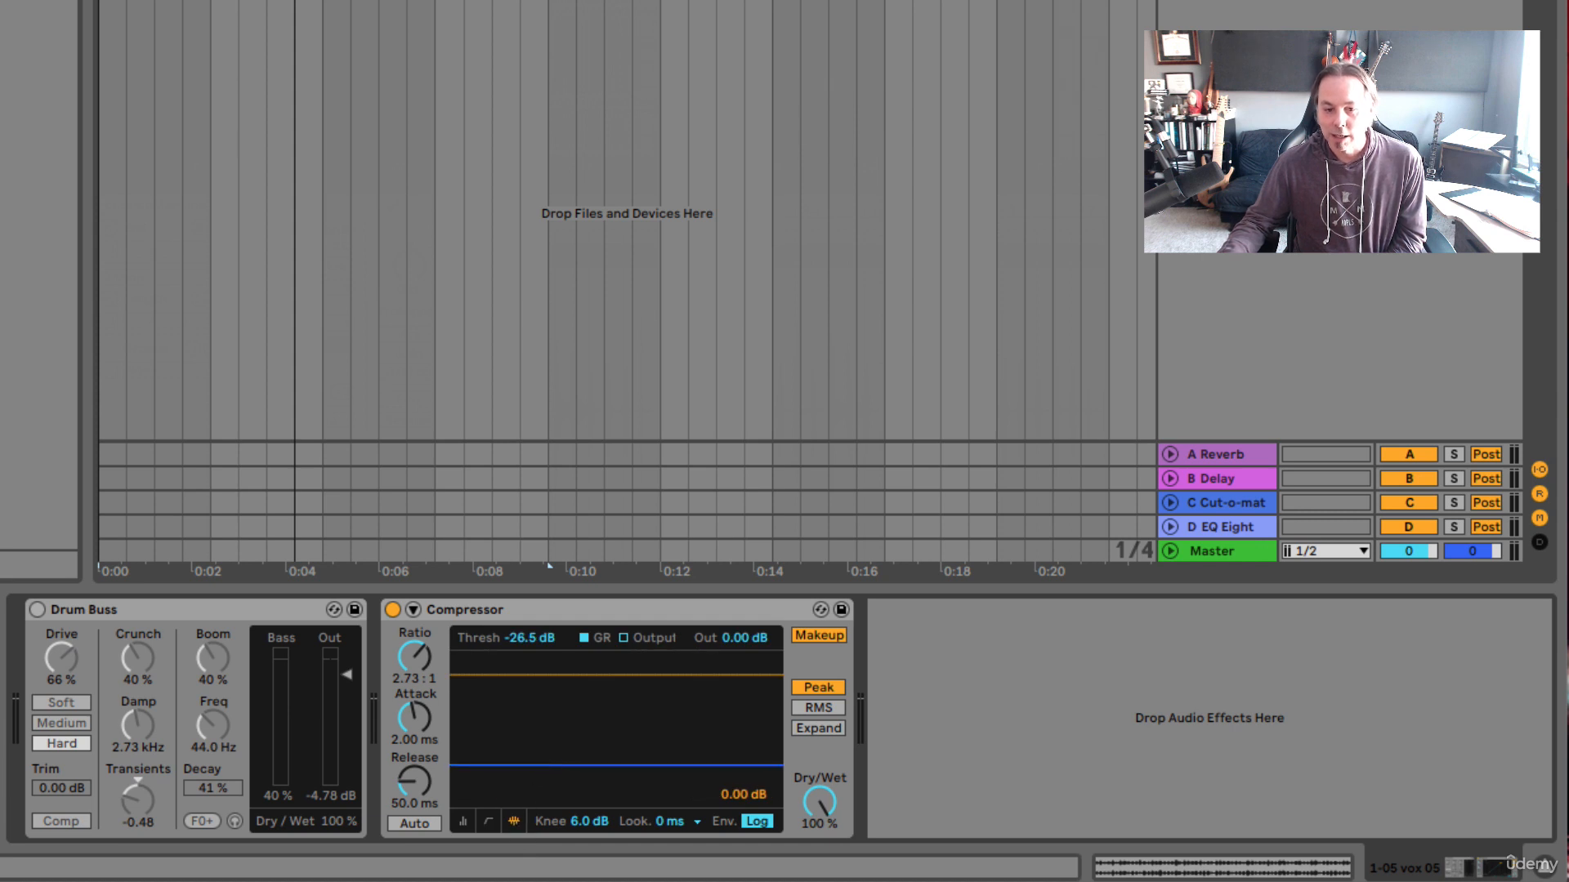
mouse_move(616, 721)
mouse_down()
mouse_move(616, 764)
mouse_move(617, 745)
mouse_up()
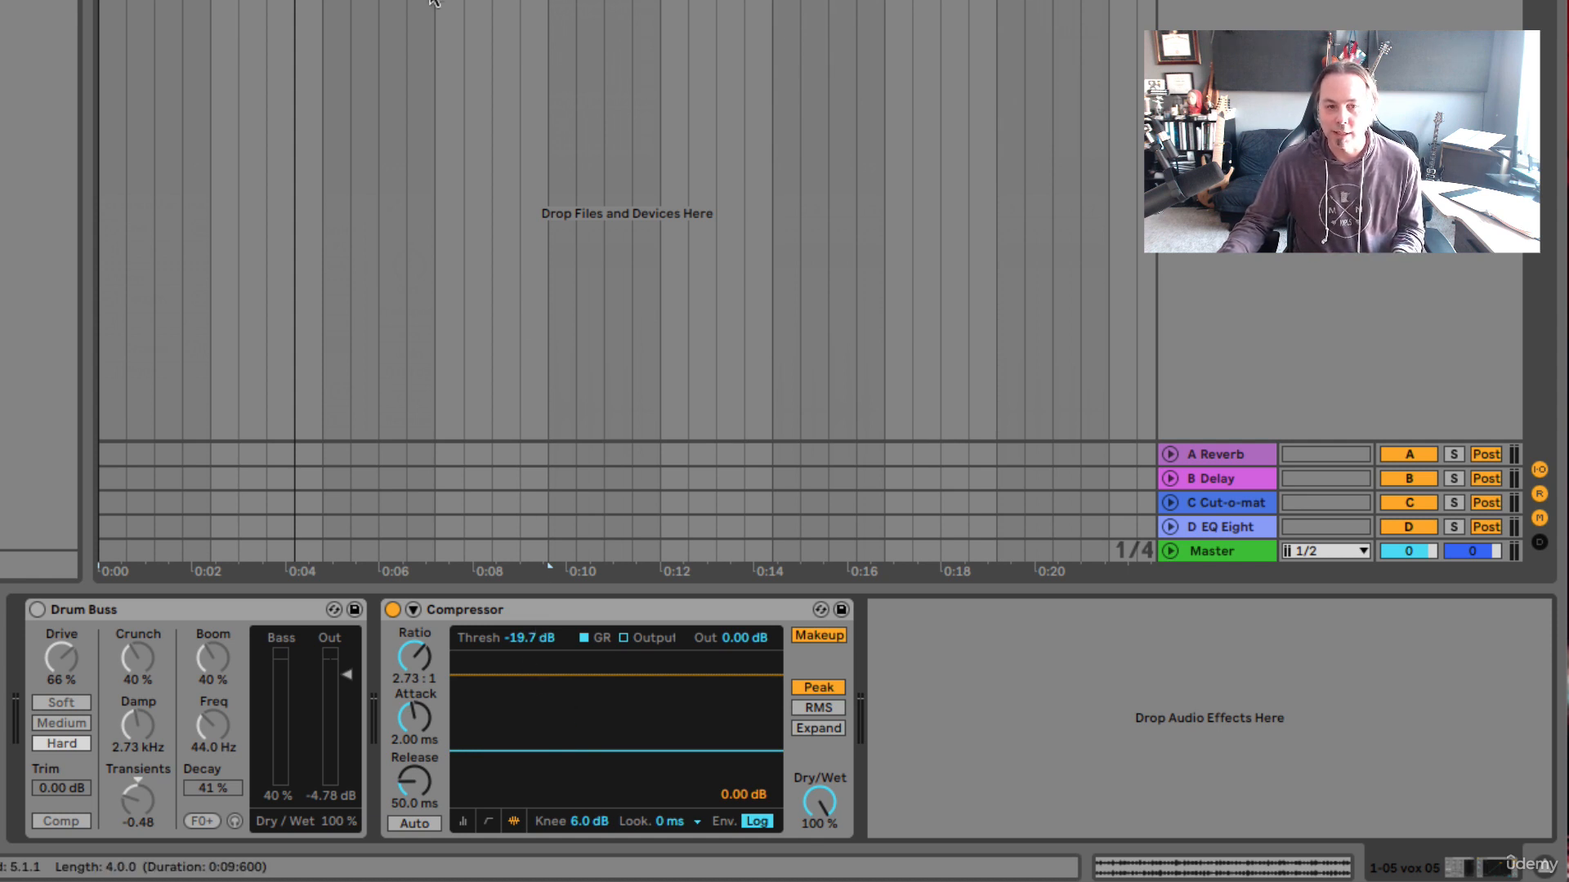
key(space)
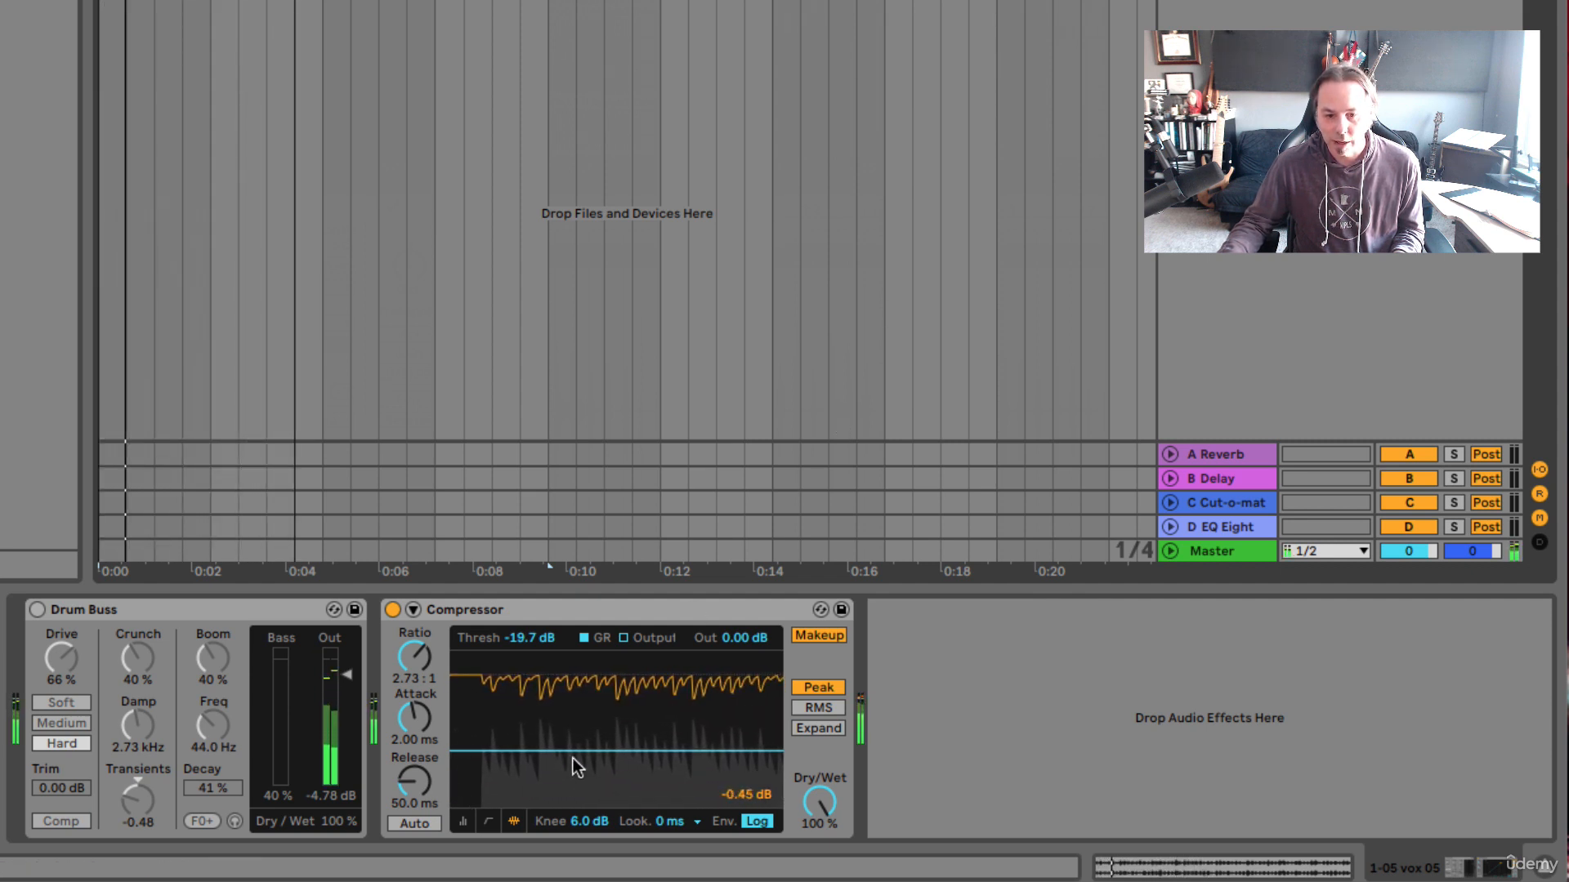
drag(560, 749, 560, 751)
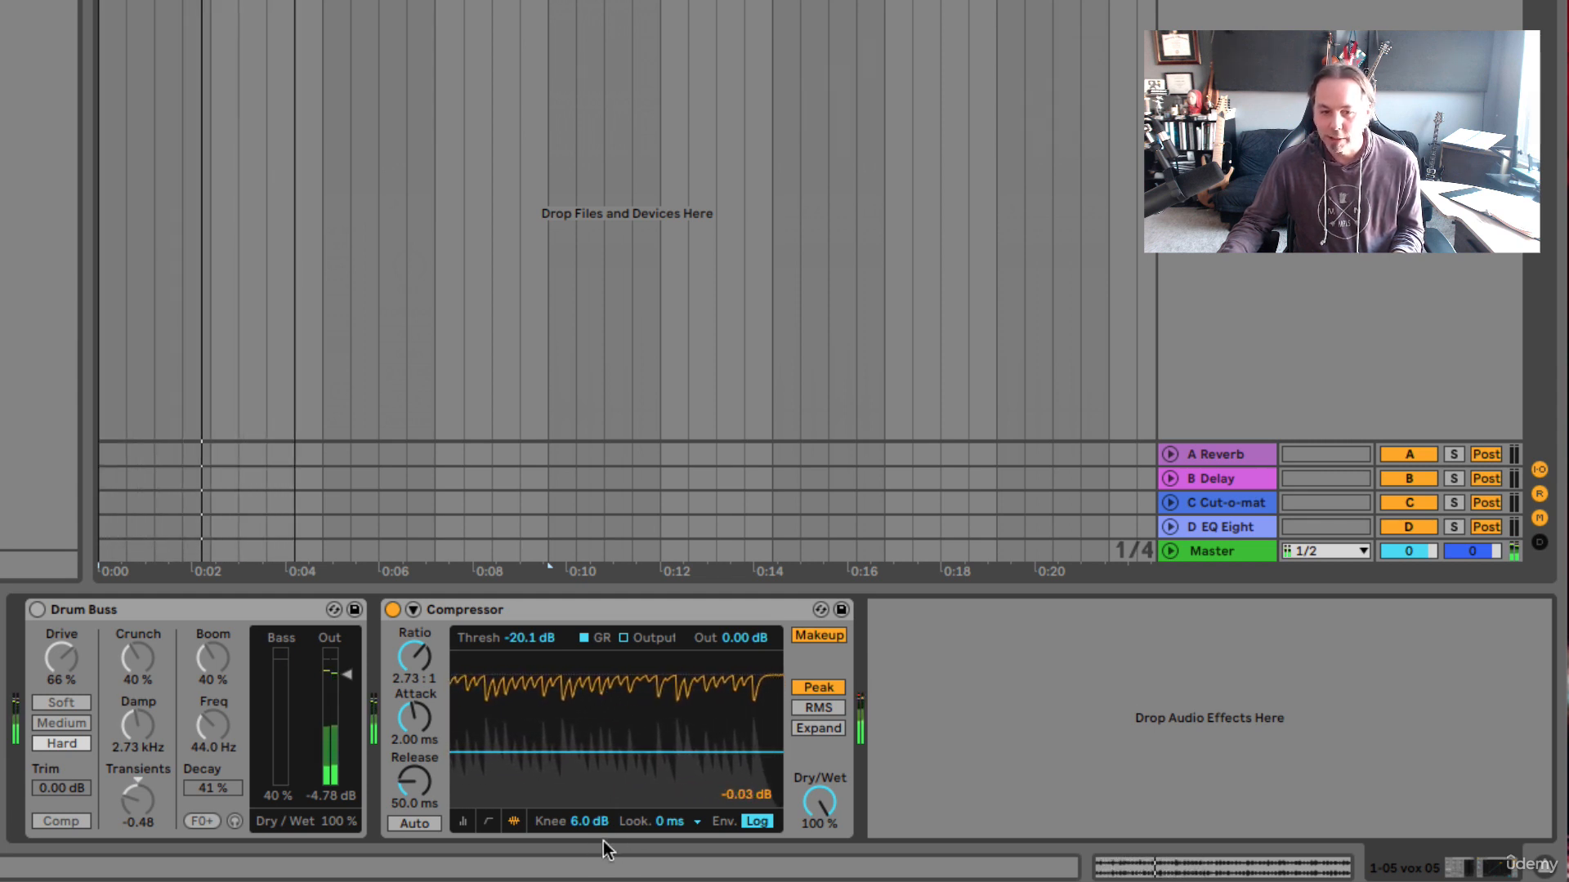
Return to the transfer curve and reshape it during playback, up to a 2.94 dB threshold and down to -27.6 dB with a 2.53:1 ratio
click(488, 823)
key(space)
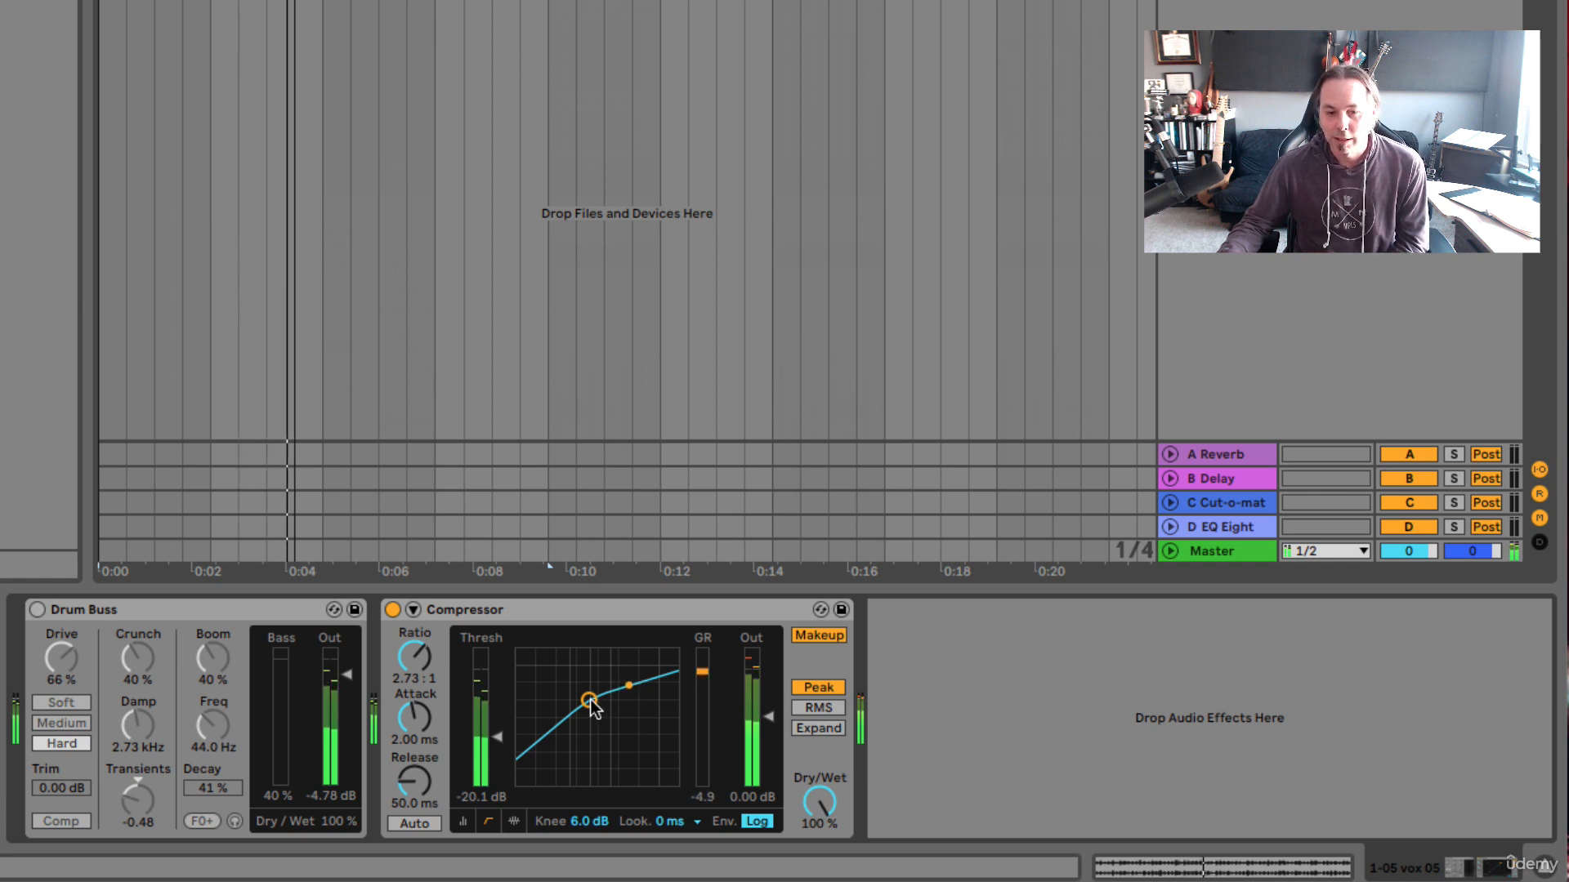
drag(590, 699, 669, 664)
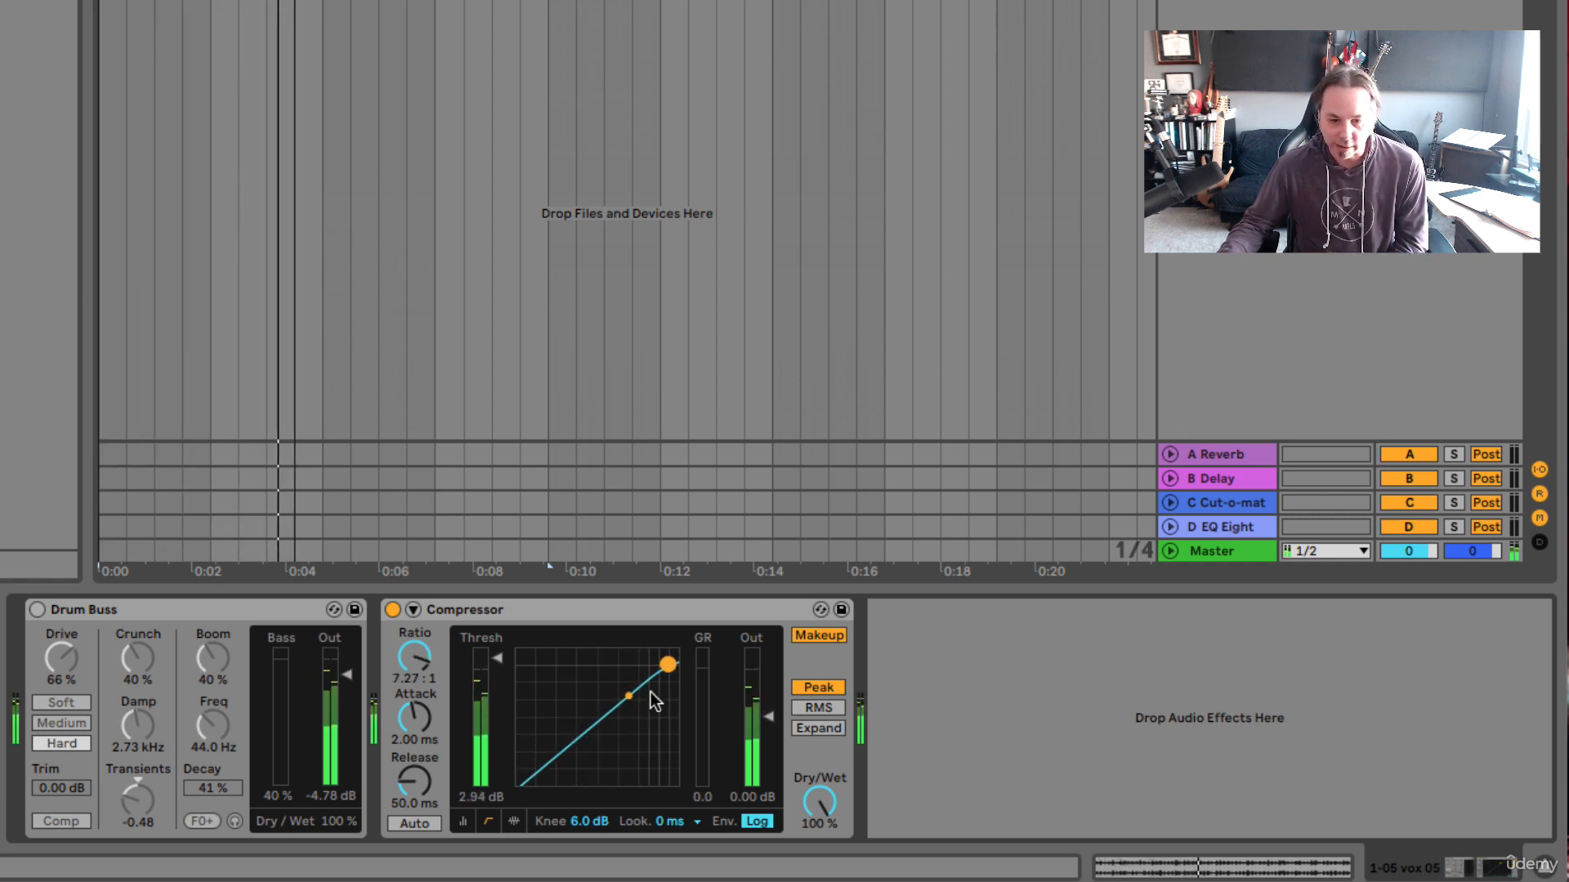
drag(668, 664, 564, 713)
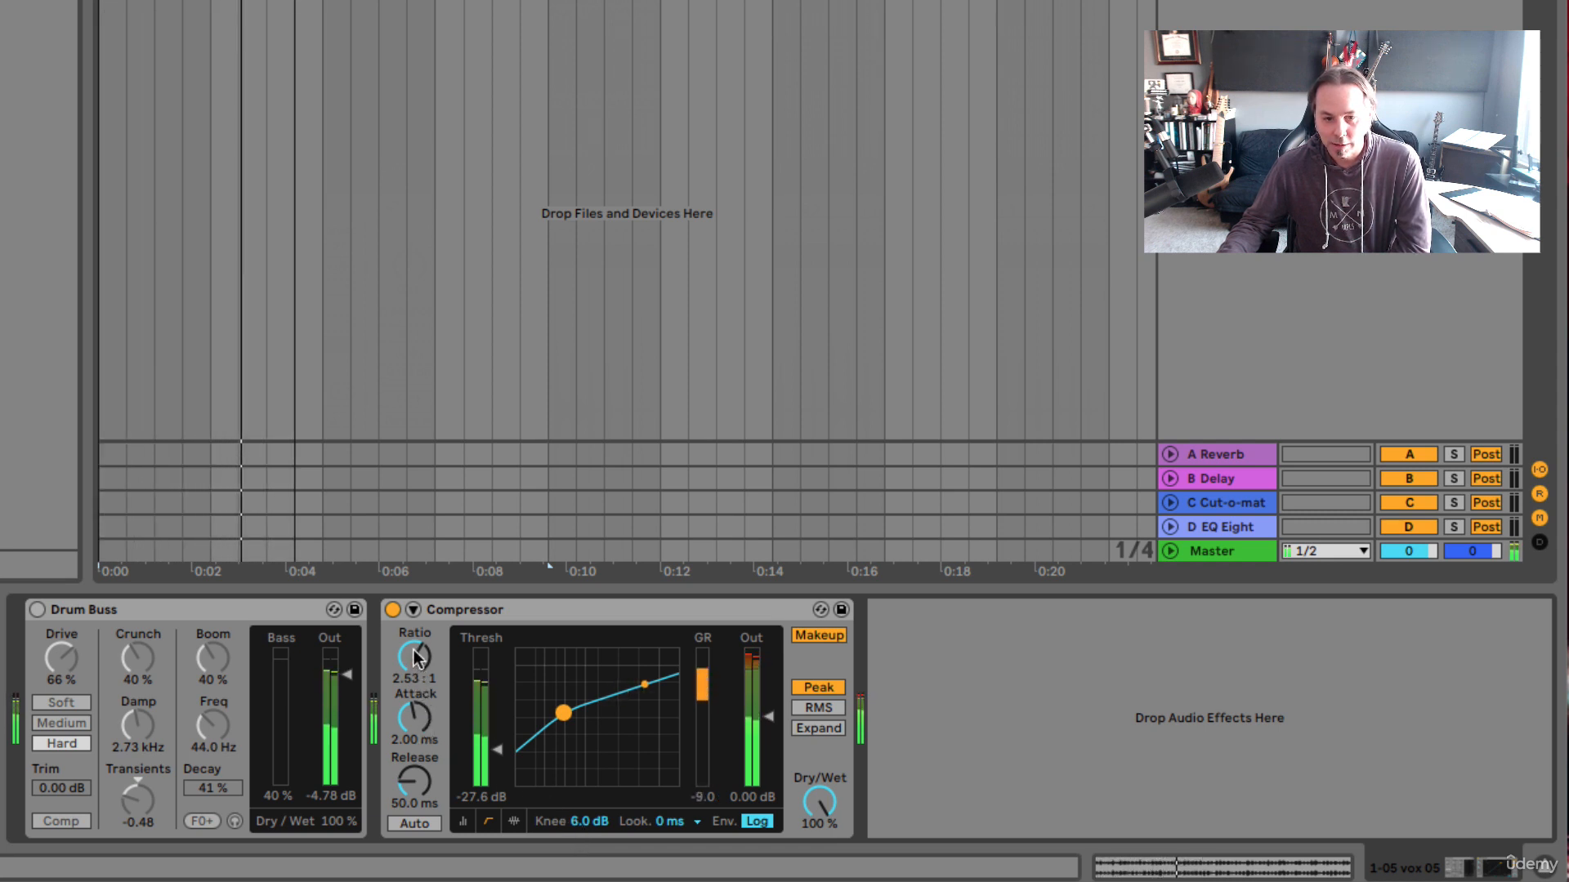
Try compression ratios from 1.01:1 up to infinite during playback, settling on 2.86:1 with the threshold at -27.9 dB
drag(419, 659, 419, 693)
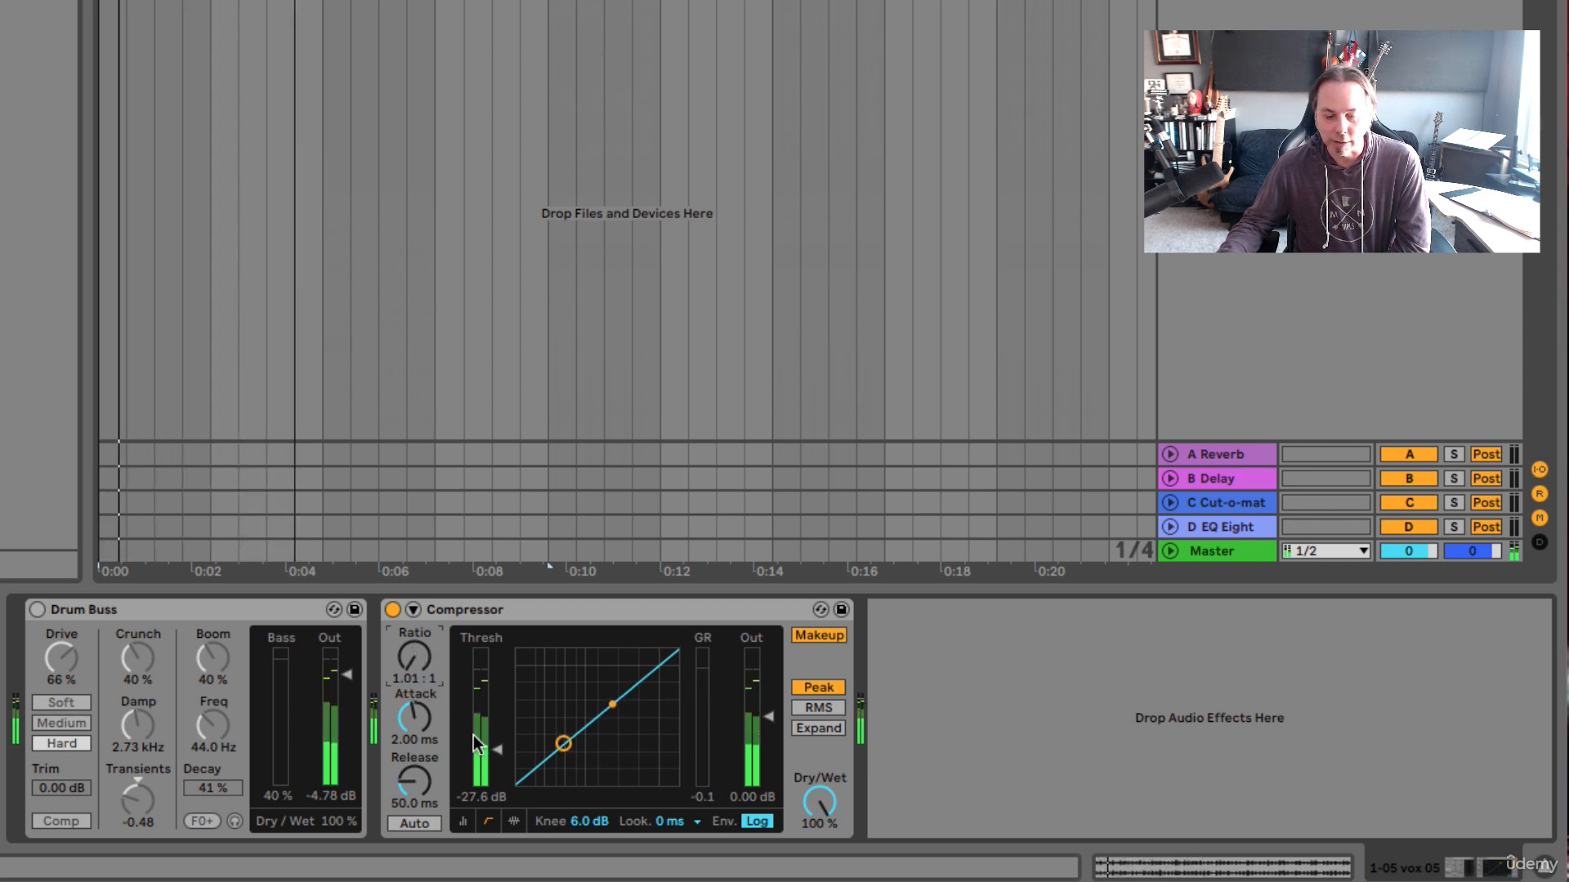
drag(418, 652, 419, 613)
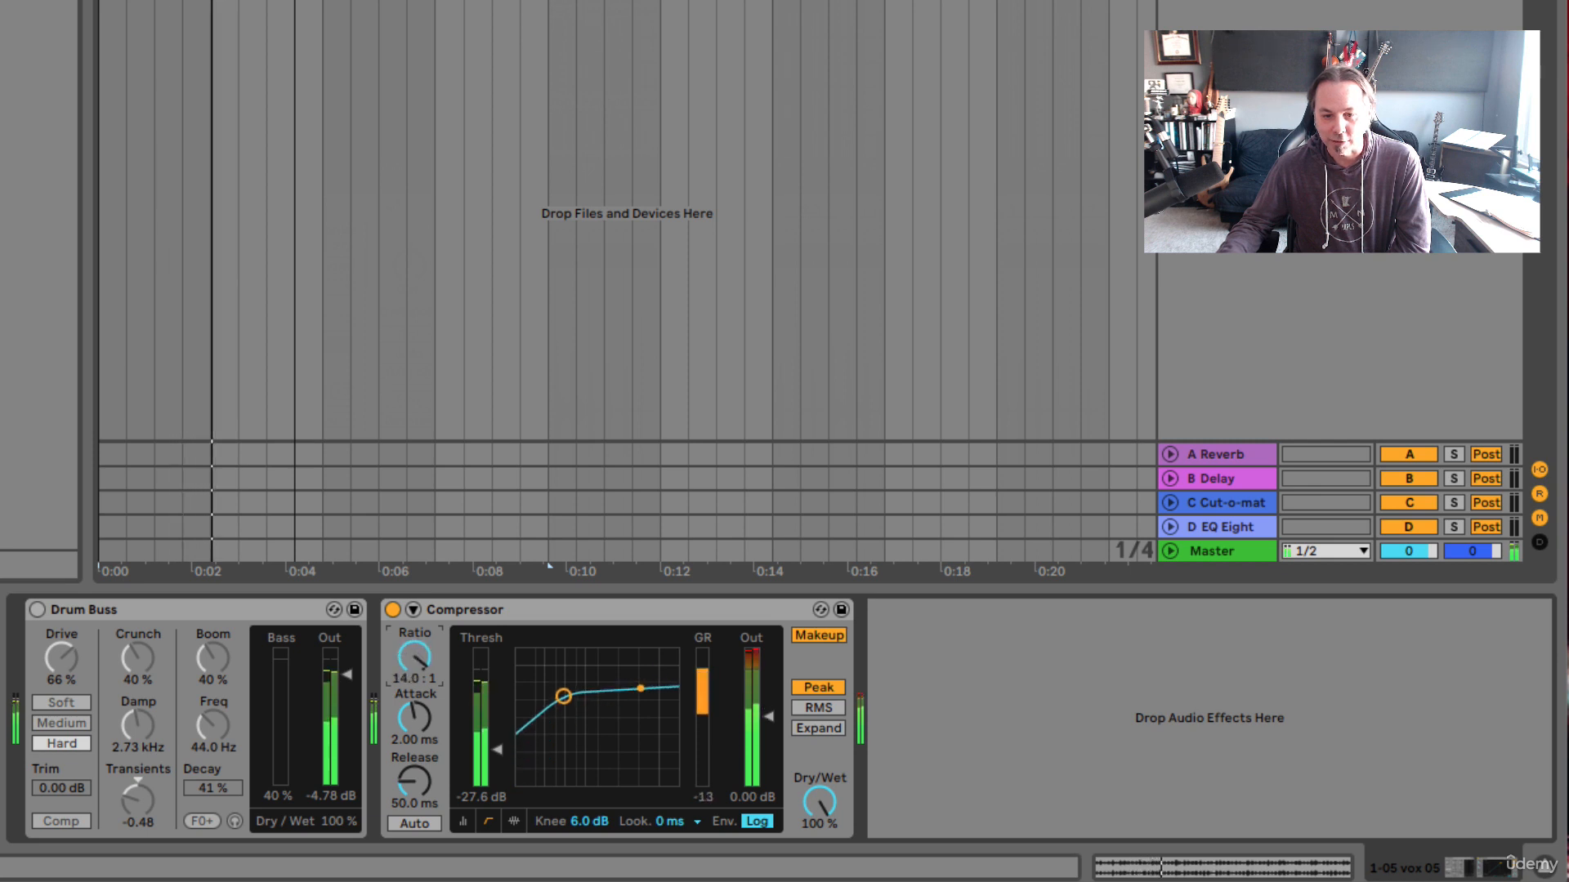
drag(568, 696, 518, 702)
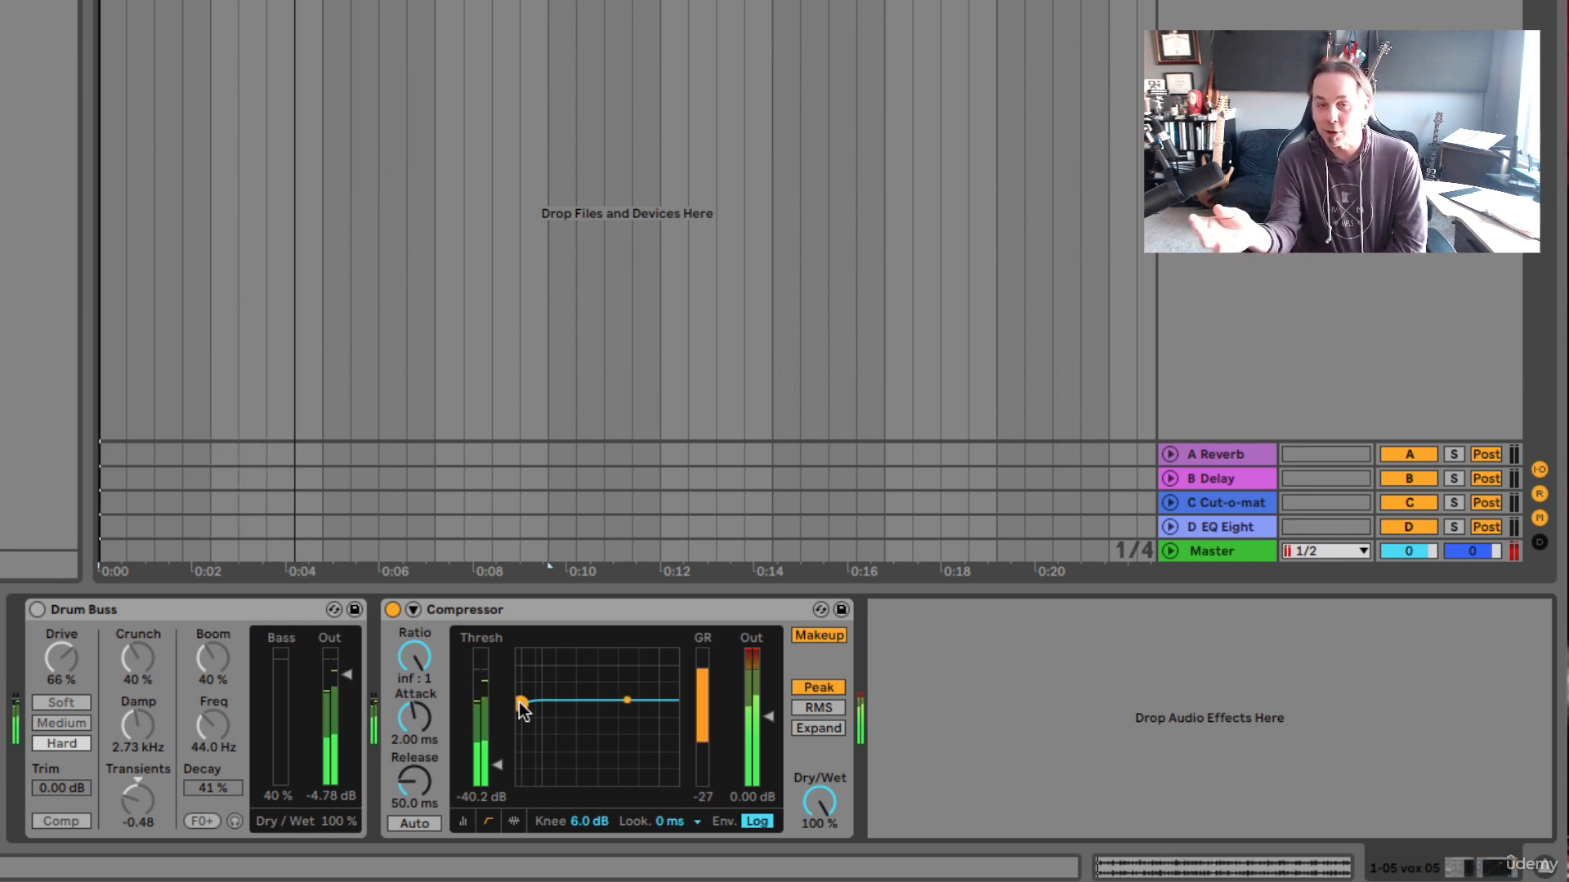
drag(518, 703, 562, 694)
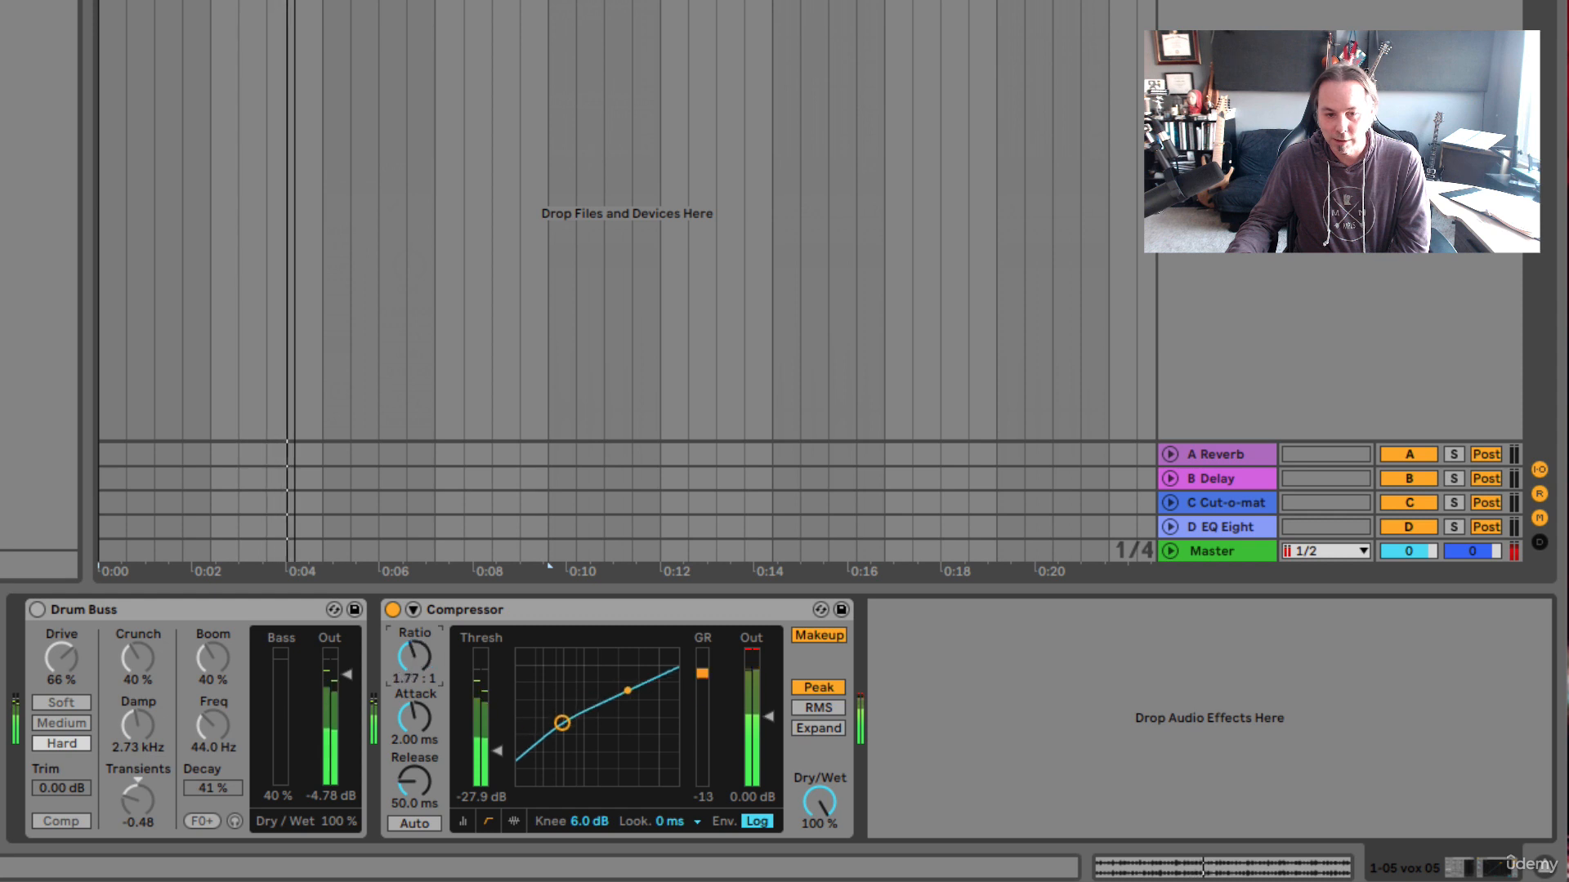
drag(415, 656, 415, 700)
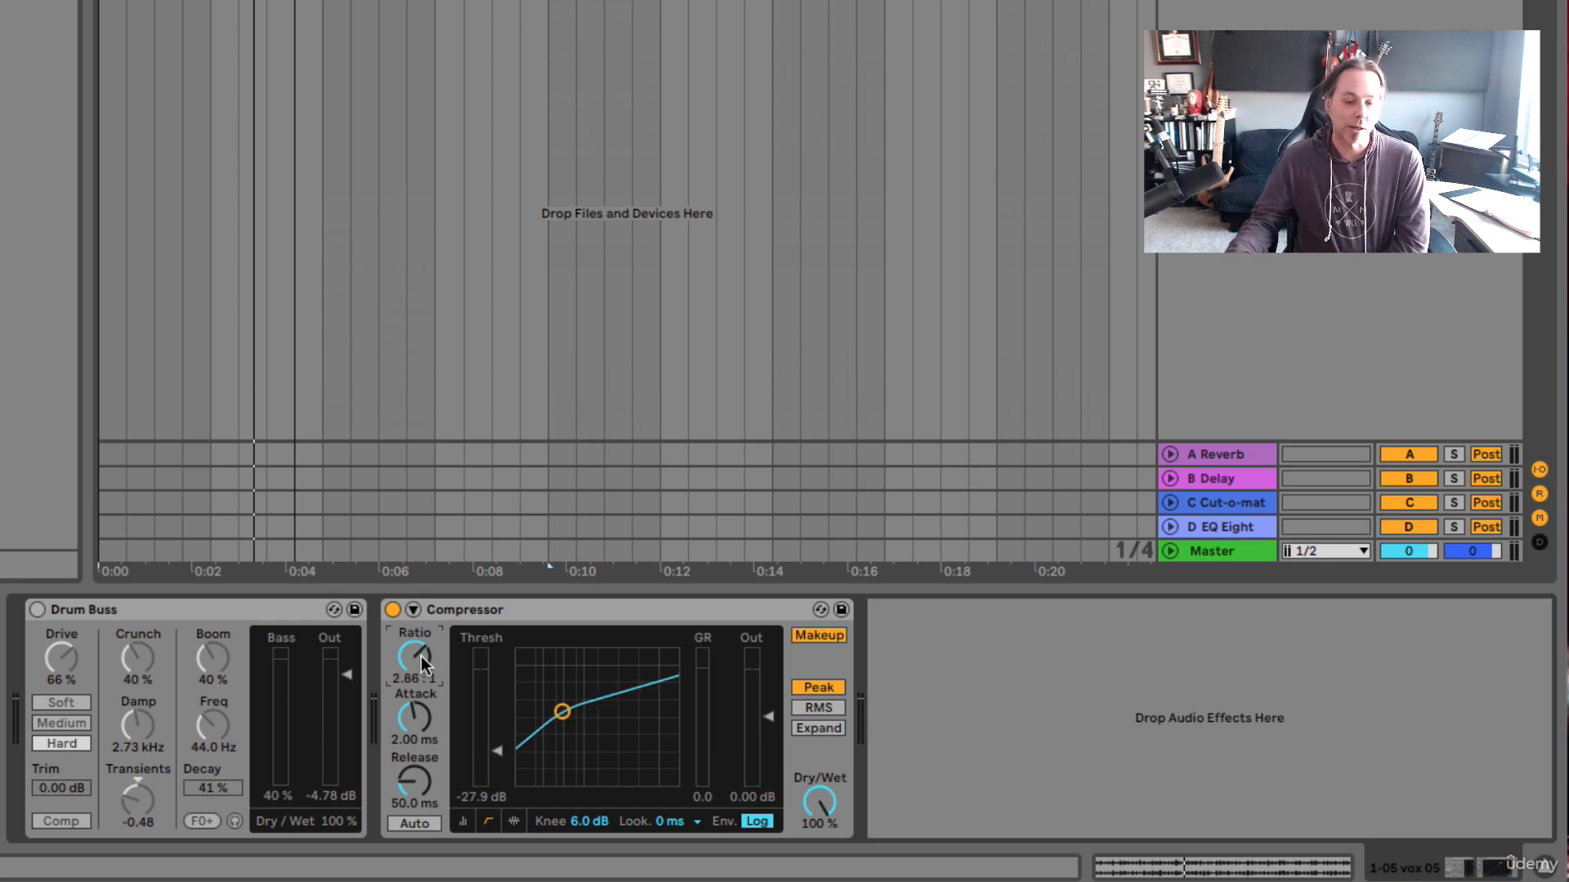
Switch the Compressor to its collapsed view and, during playback, set the threshold to -16.4 dB and the output to -2.97 dB
click(463, 822)
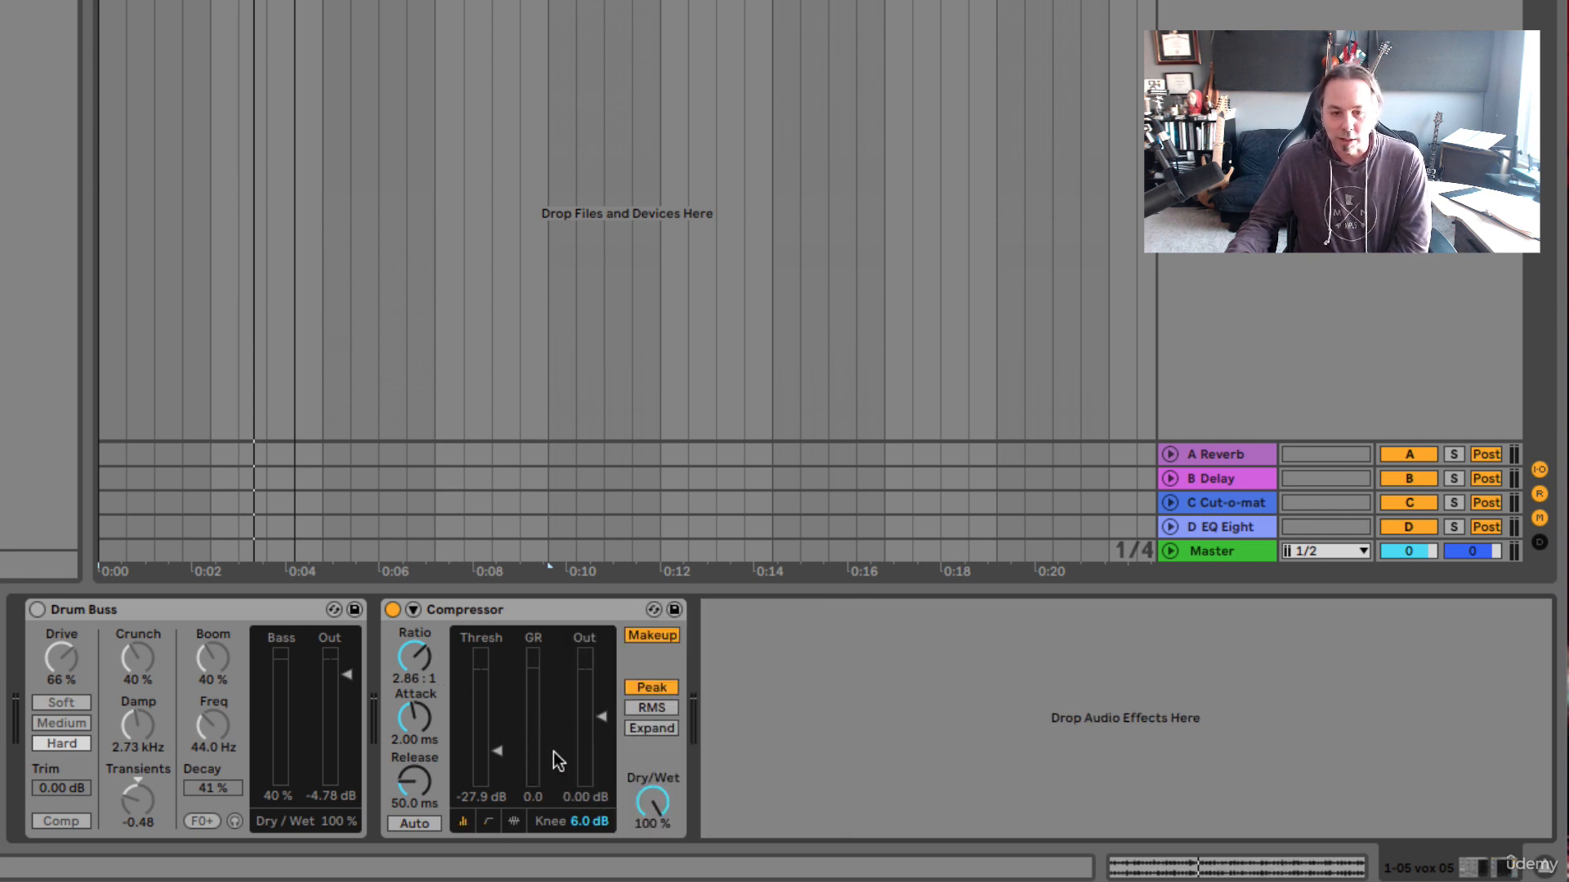
key(space)
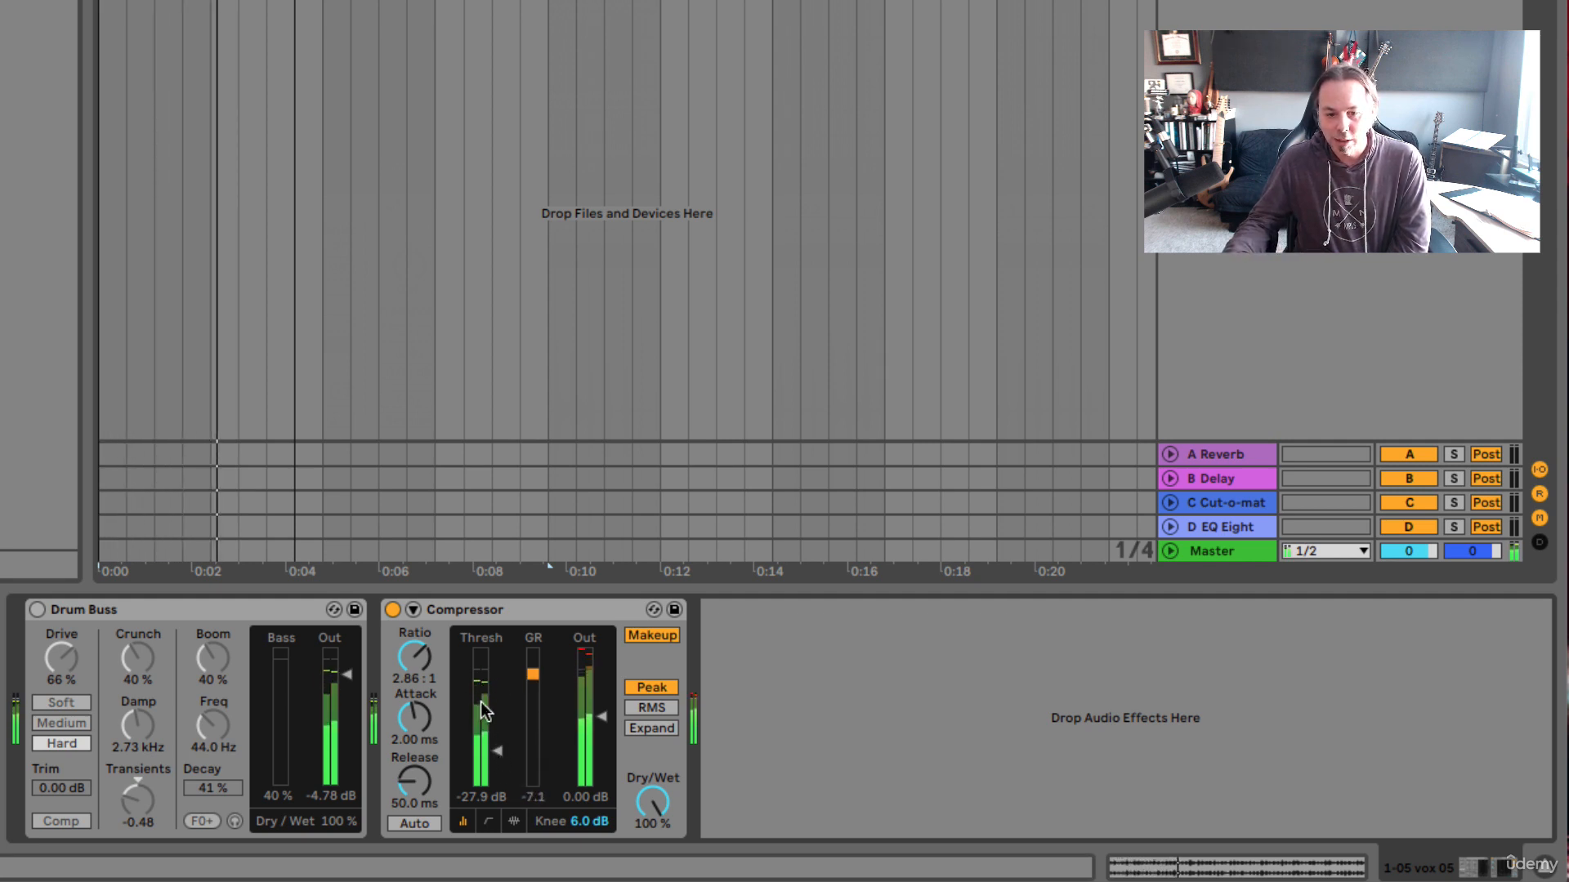
drag(507, 758, 518, 718)
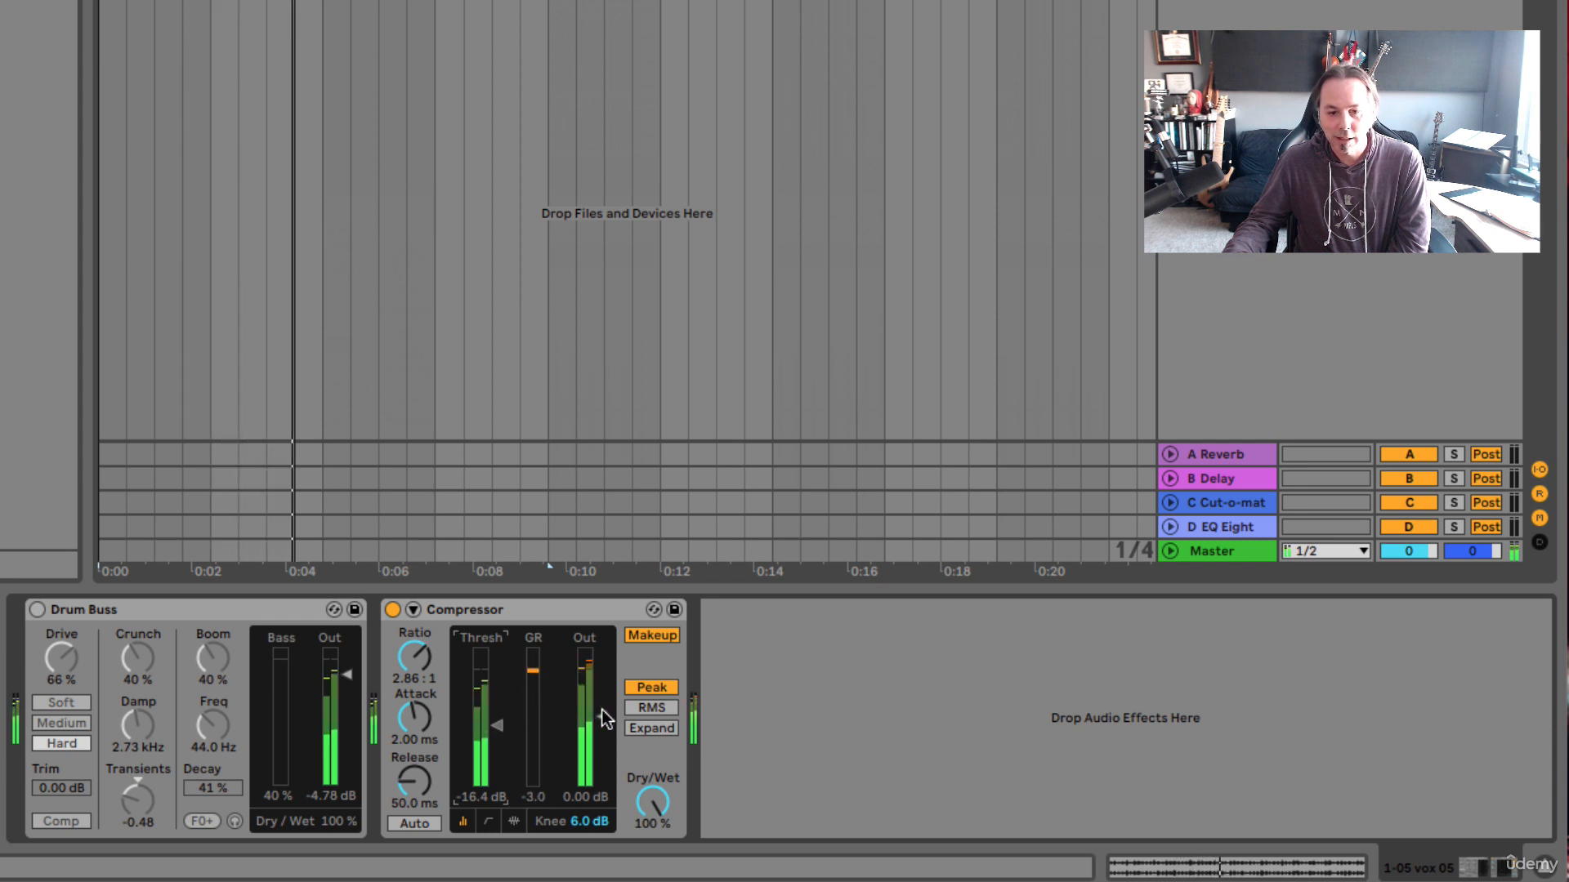
mouse_move(602, 717)
mouse_down()
mouse_move(603, 690)
mouse_move(605, 722)
mouse_up()
key(space)
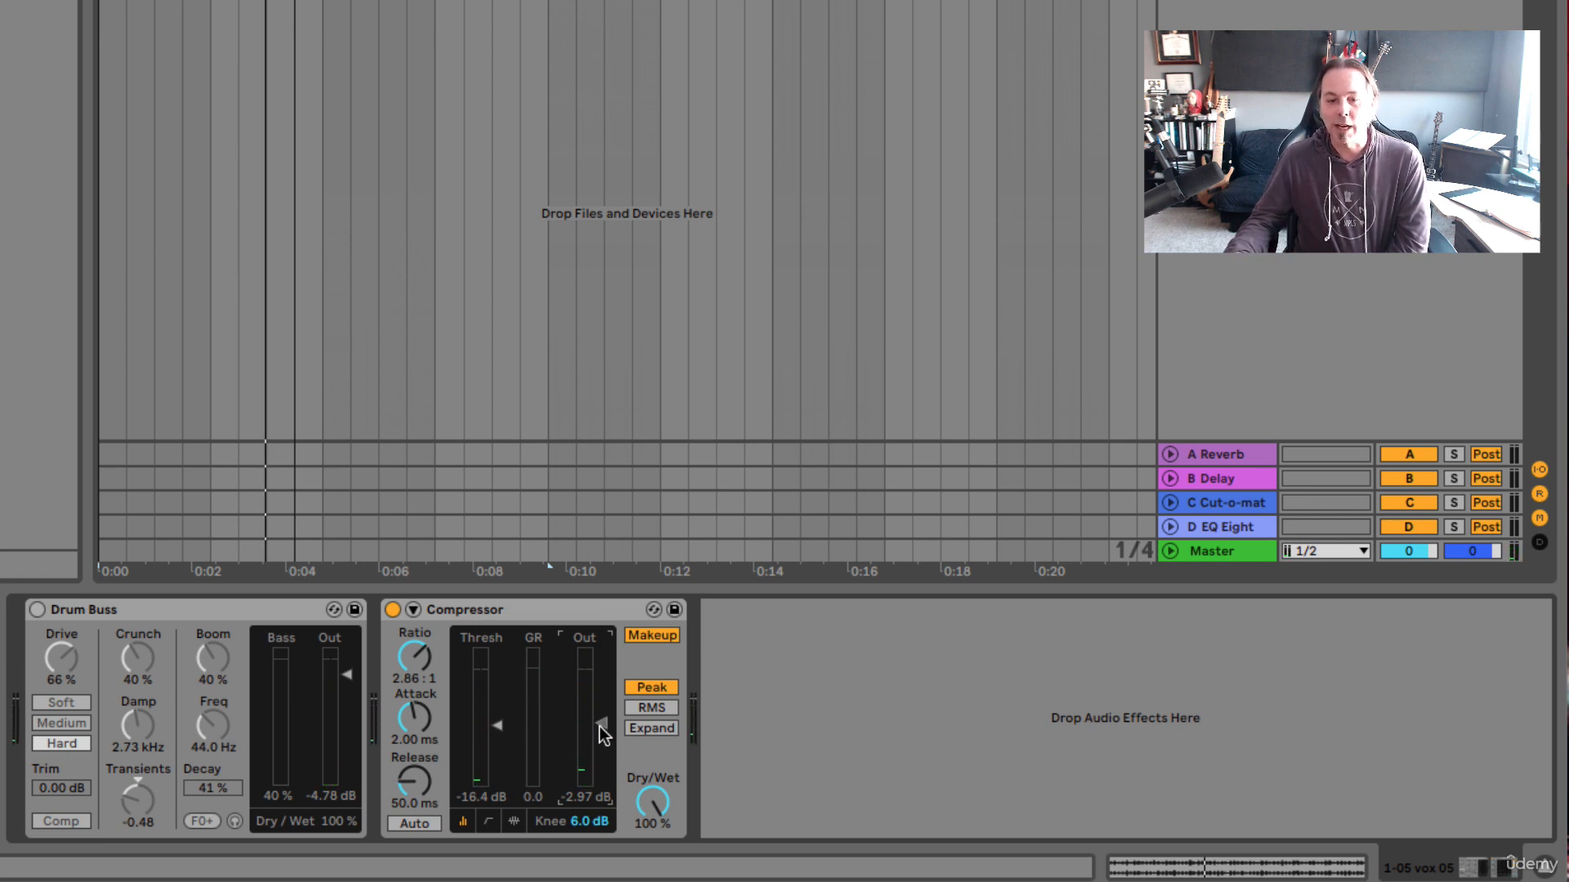
Toggle the Compressor's Makeup off and back on, and set its output gain to 0.99 dB
drag(600, 728, 600, 723)
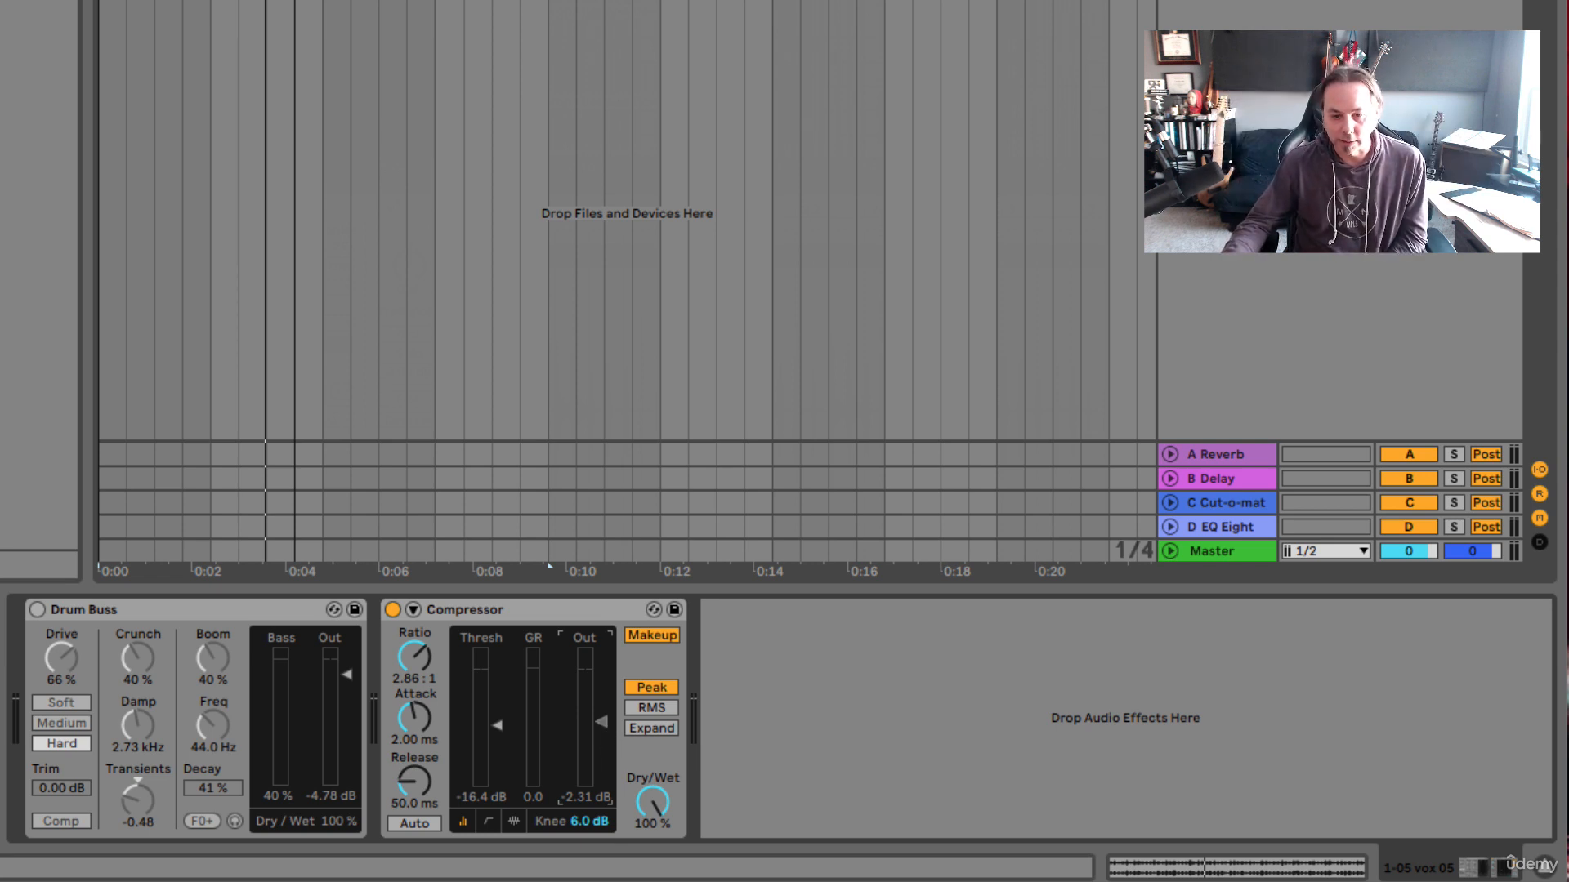
scroll(605, 735, down, 4)
click(660, 635)
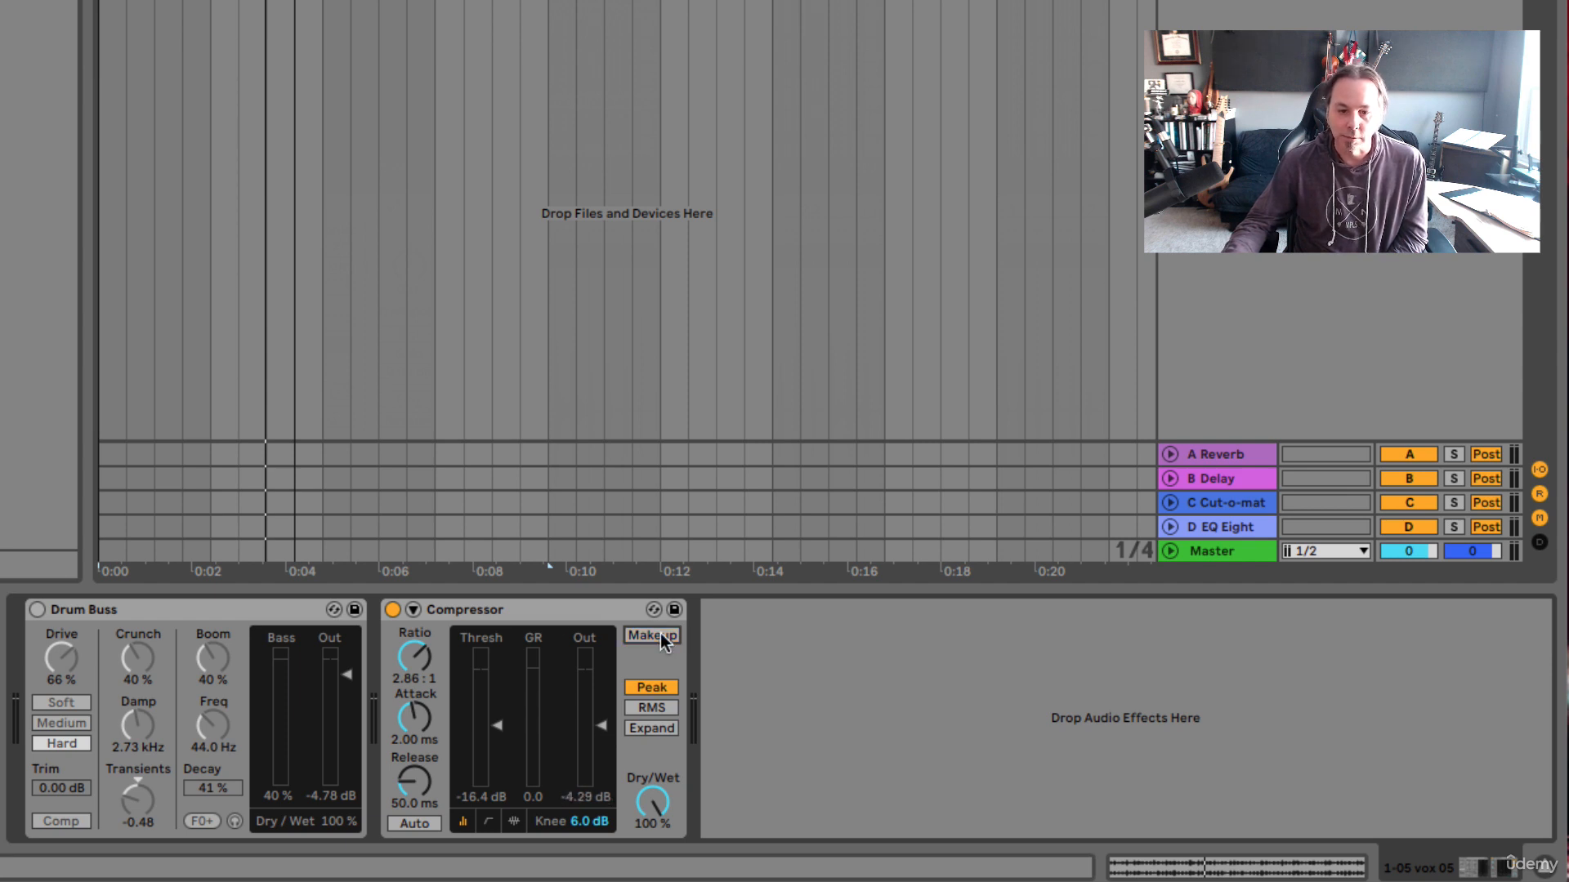
click(662, 636)
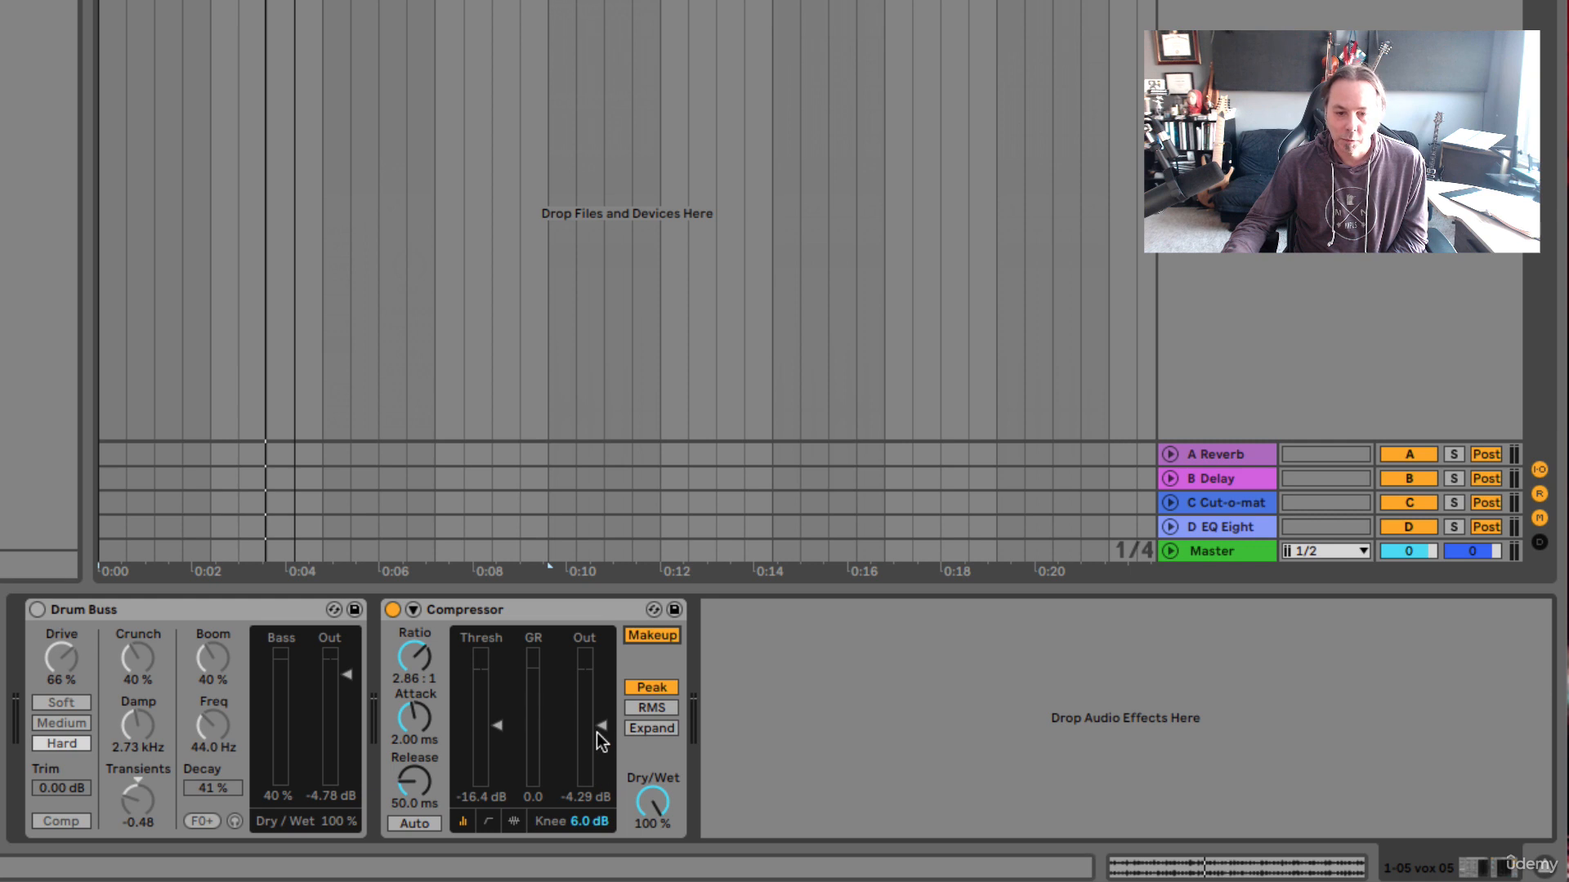
drag(597, 731, 599, 717)
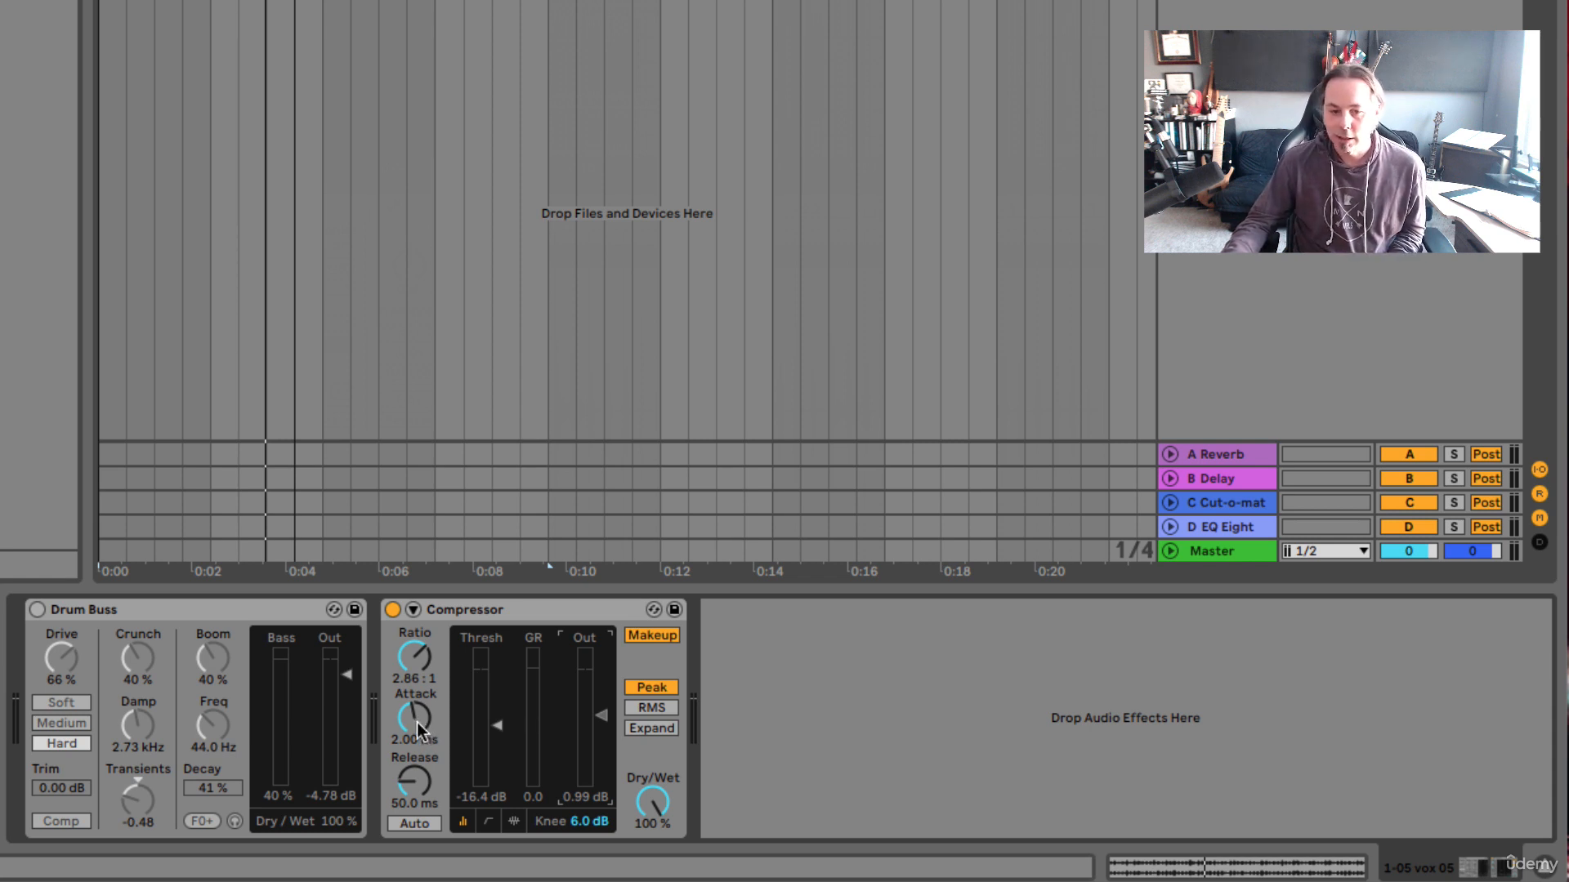
Set the Compressor's attack to 0.32 ms and its release to about 73 ms
drag(416, 722, 417, 772)
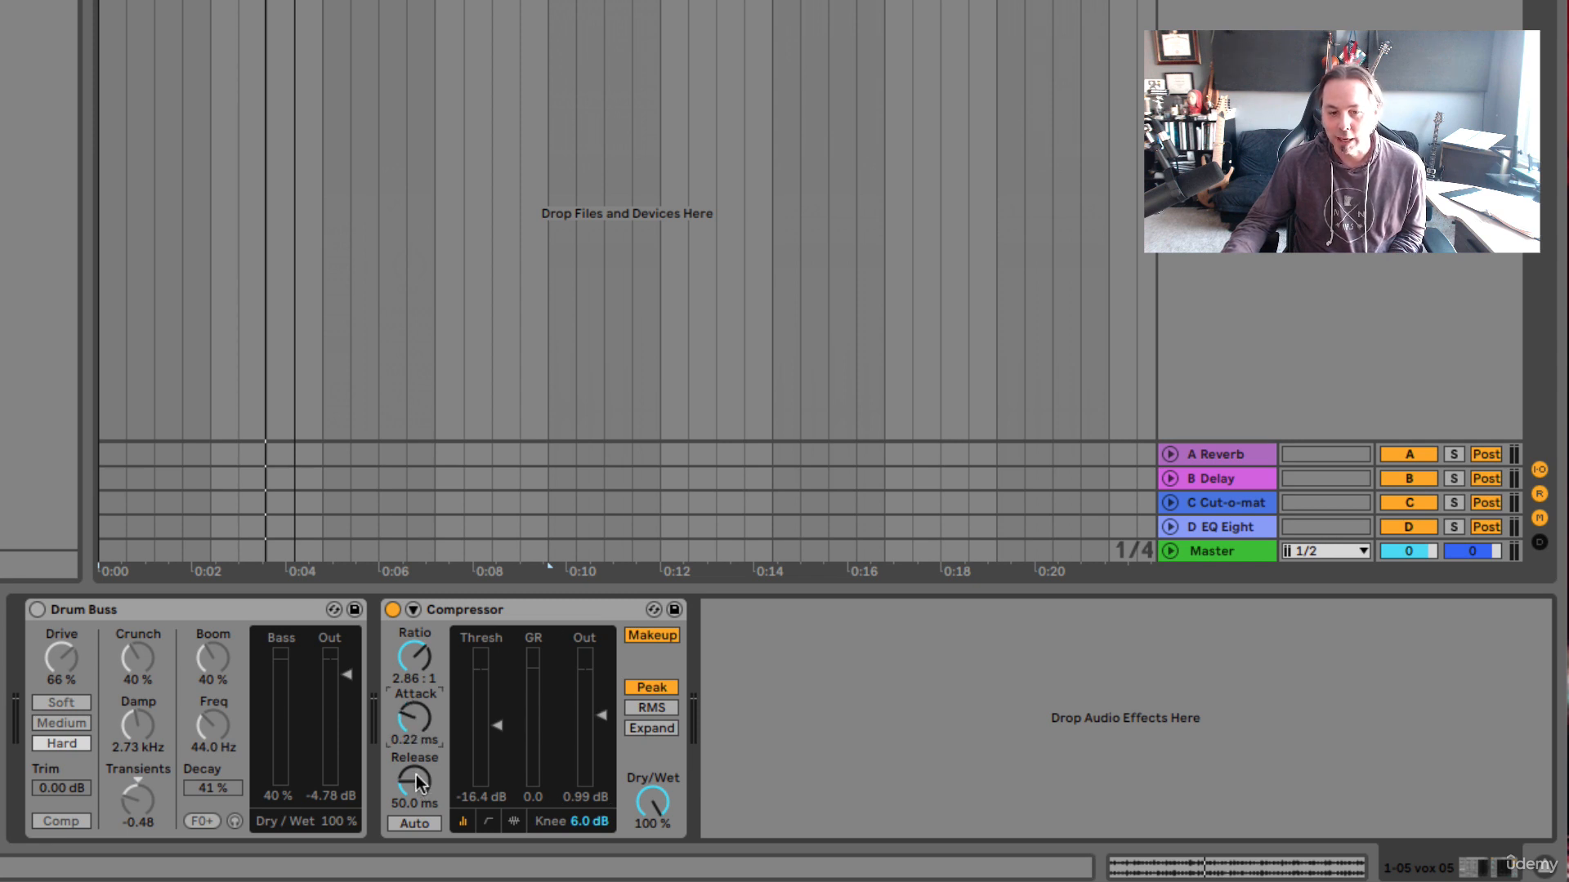
mouse_move(417, 719)
mouse_down()
mouse_move(418, 605)
mouse_move(438, 719)
mouse_up()
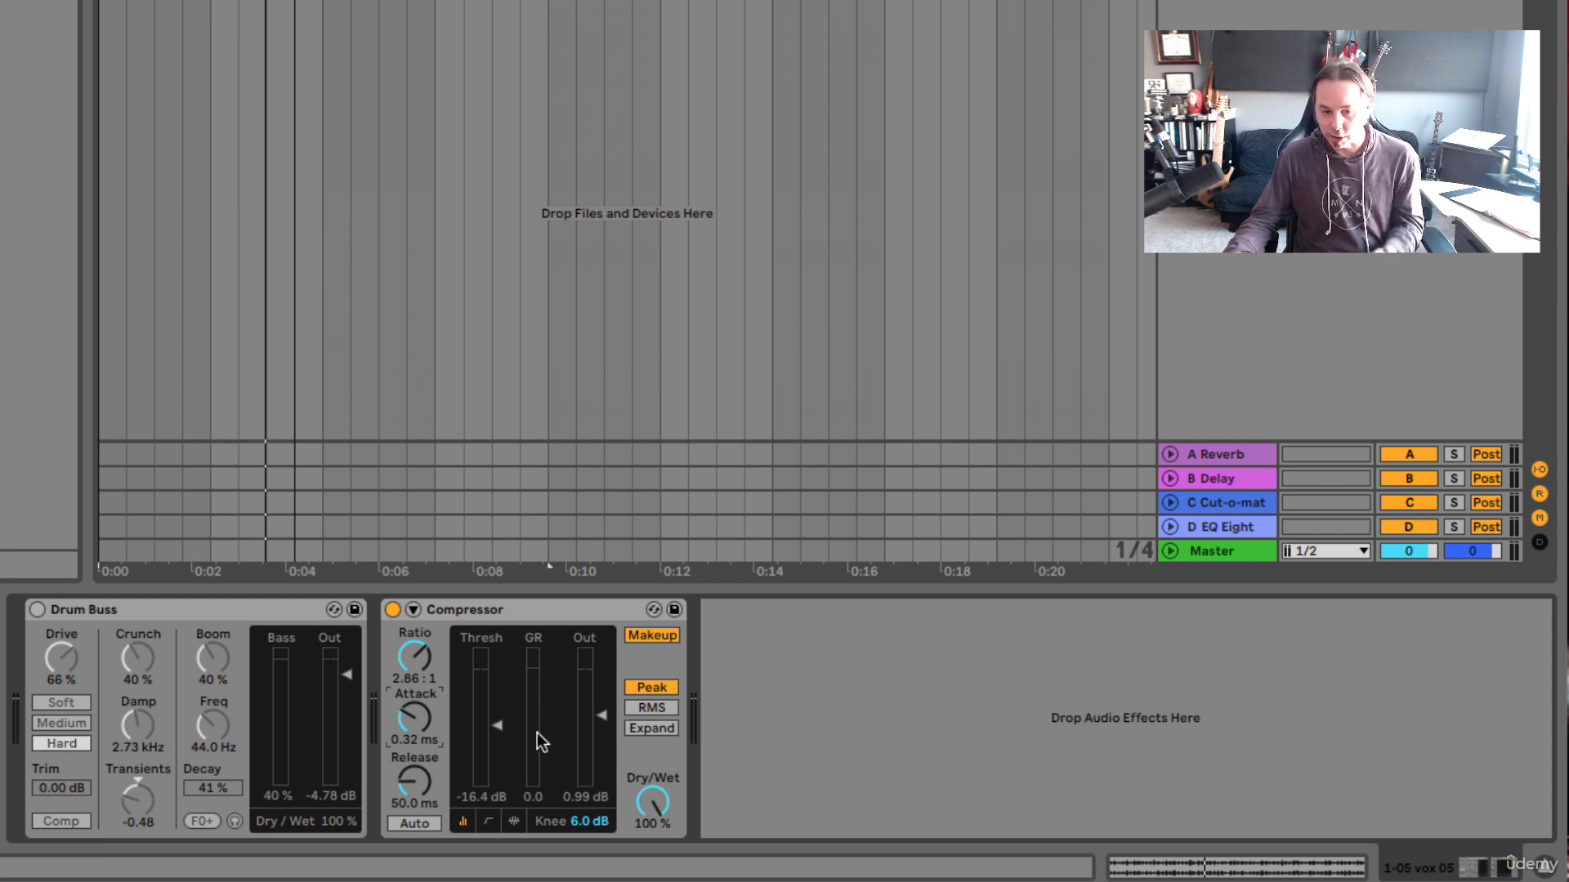
drag(414, 788, 413, 773)
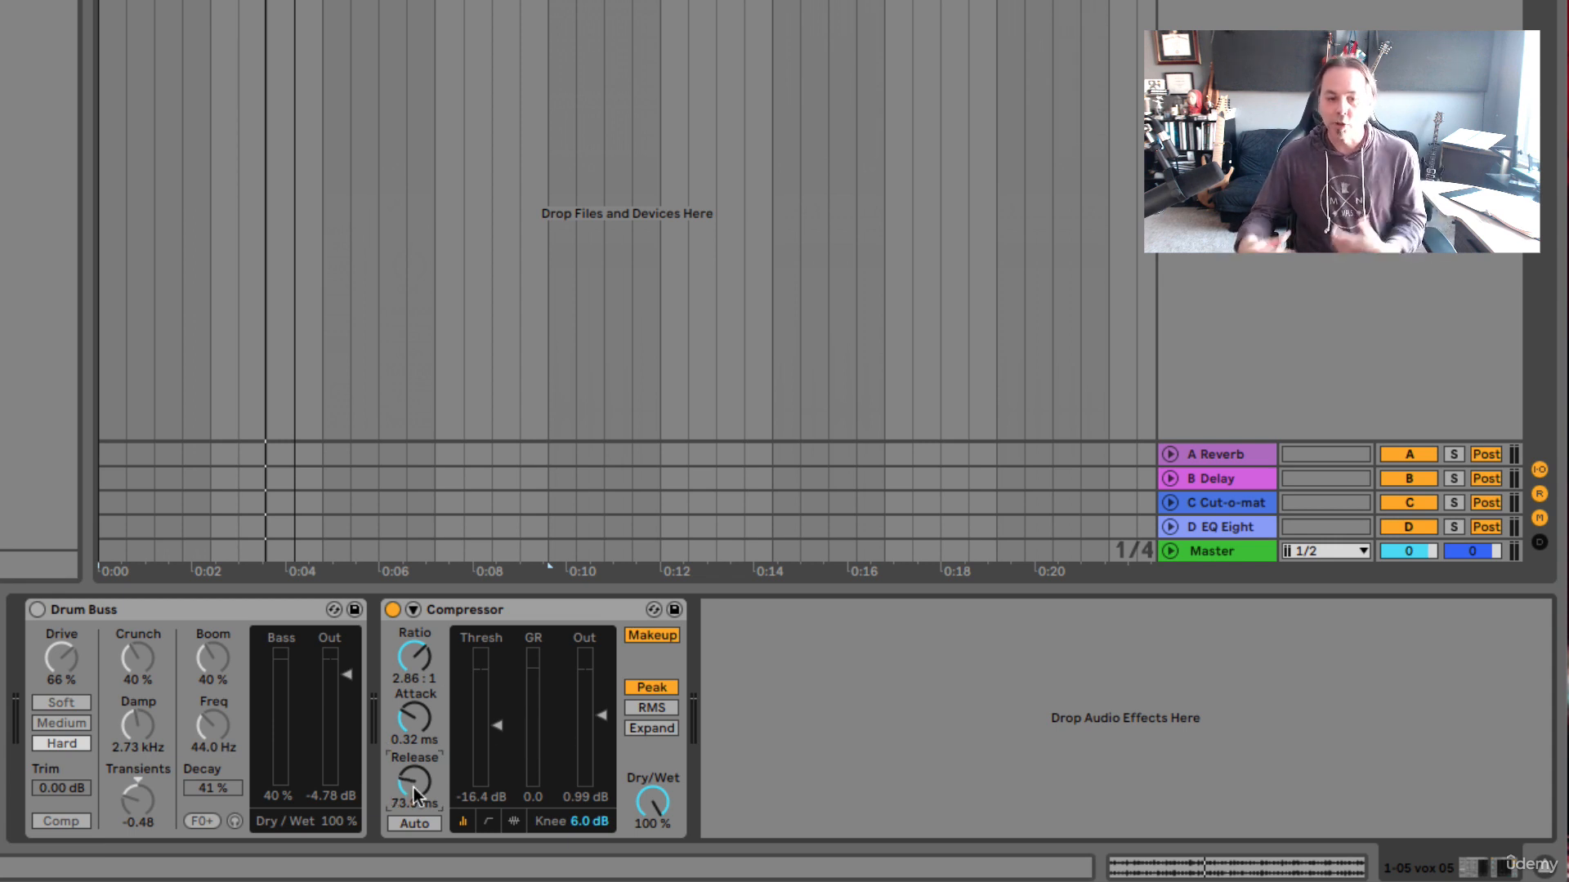